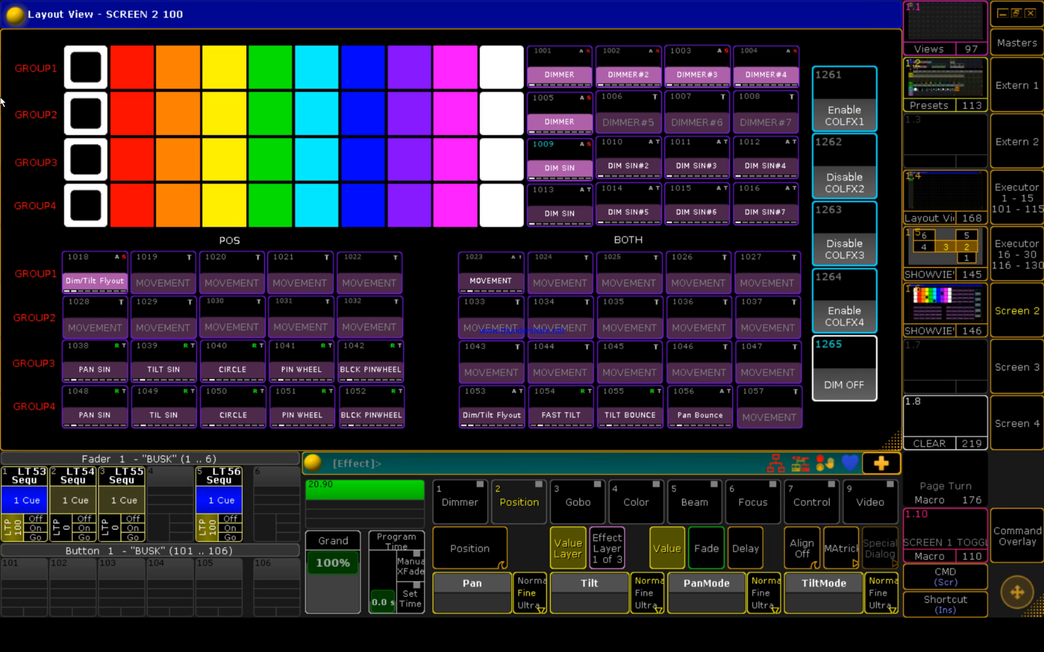
left_click_drag(8, 49, 63, 223)
left_click(1014, 317)
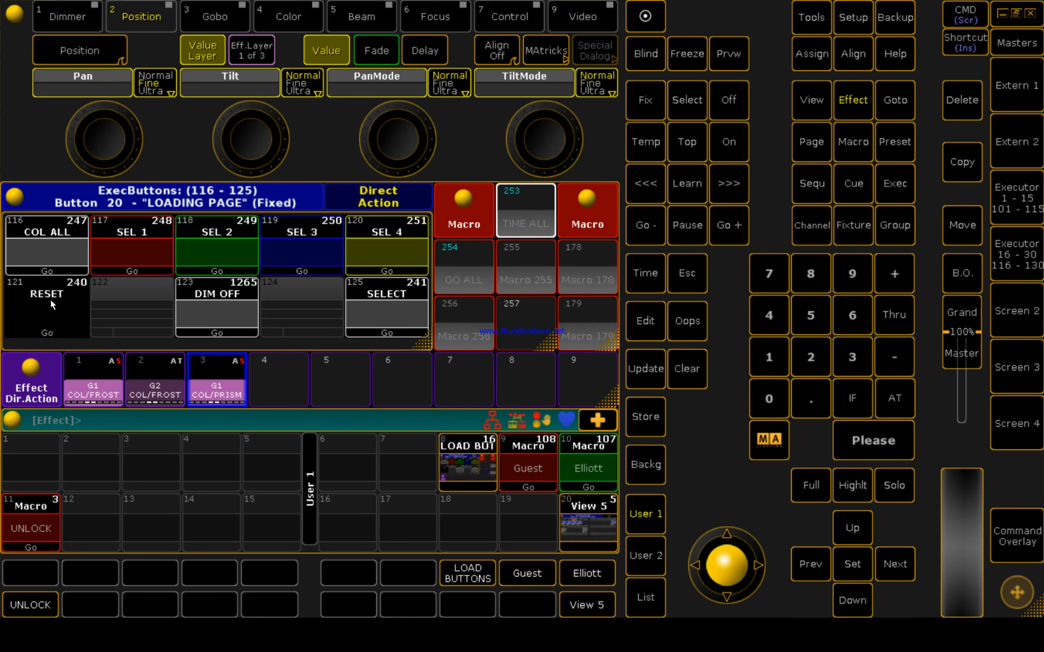
left_click(1015, 311)
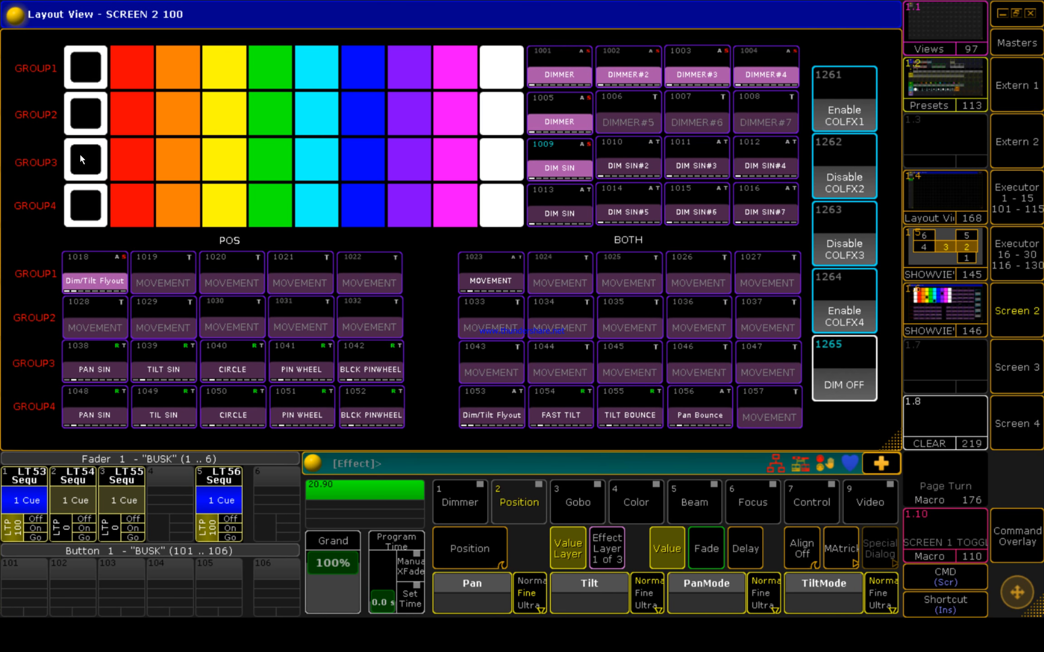
left_click(1007, 49)
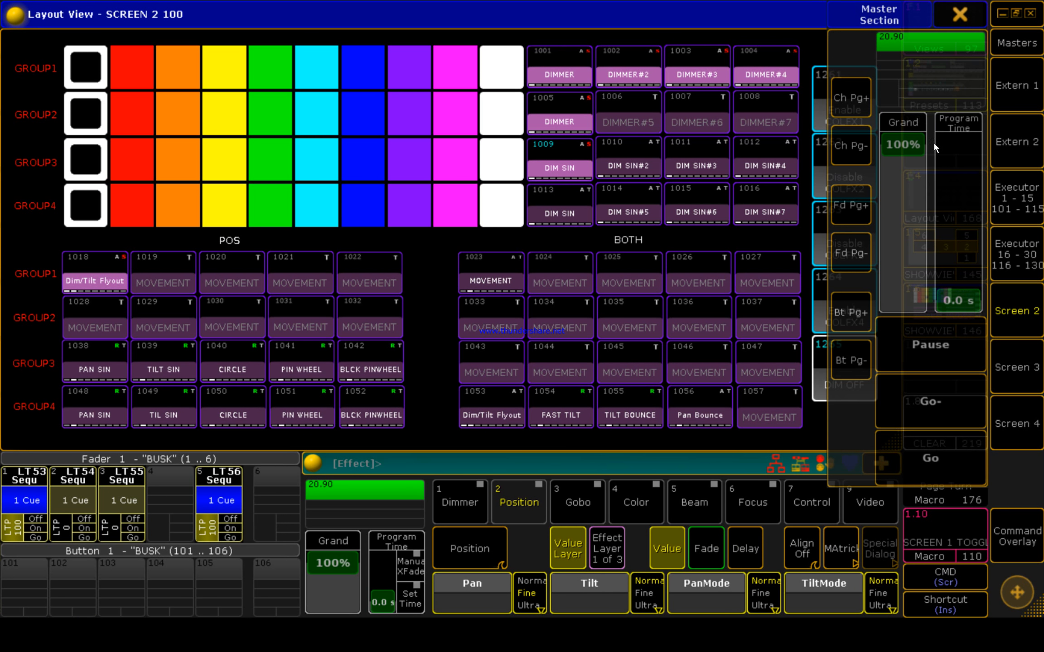
left_click(1028, 48)
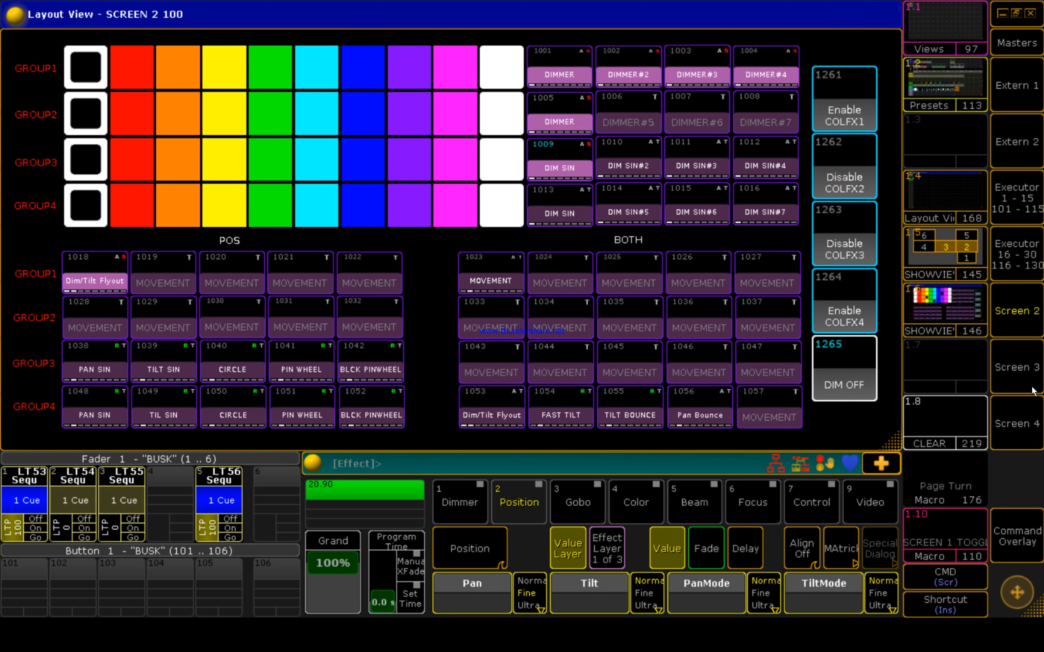
Step: Load the RED cue for SEL 1, GREEN for SEL 2, BLUE for SEL 3 and MAGENTA for SEL 4
left_click(1021, 310)
left_click(129, 234)
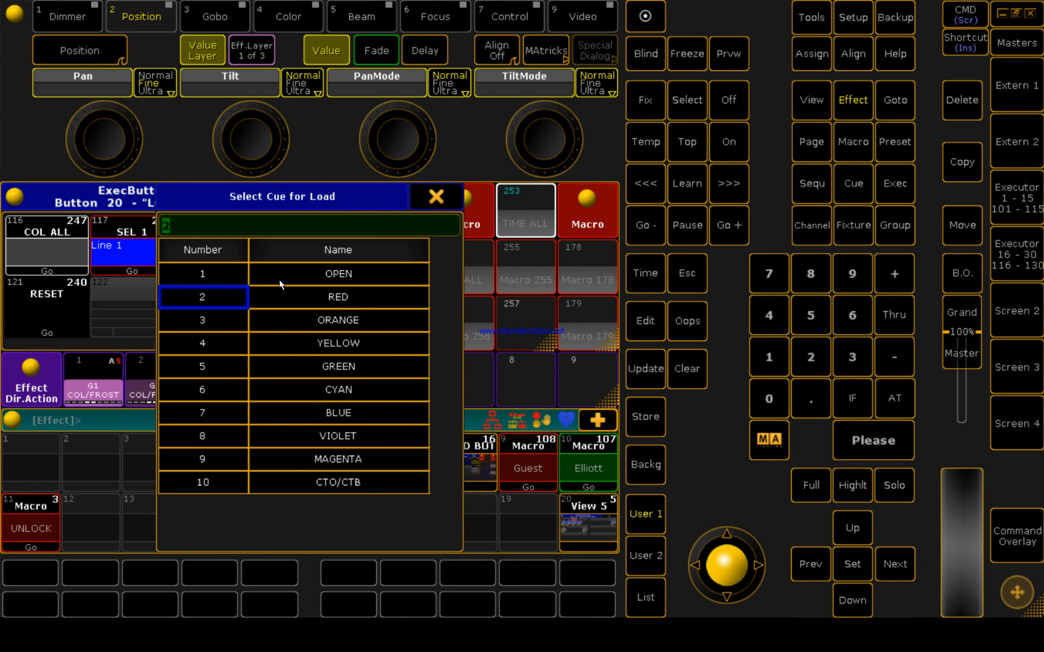
left_click(336, 303)
left_click(218, 269)
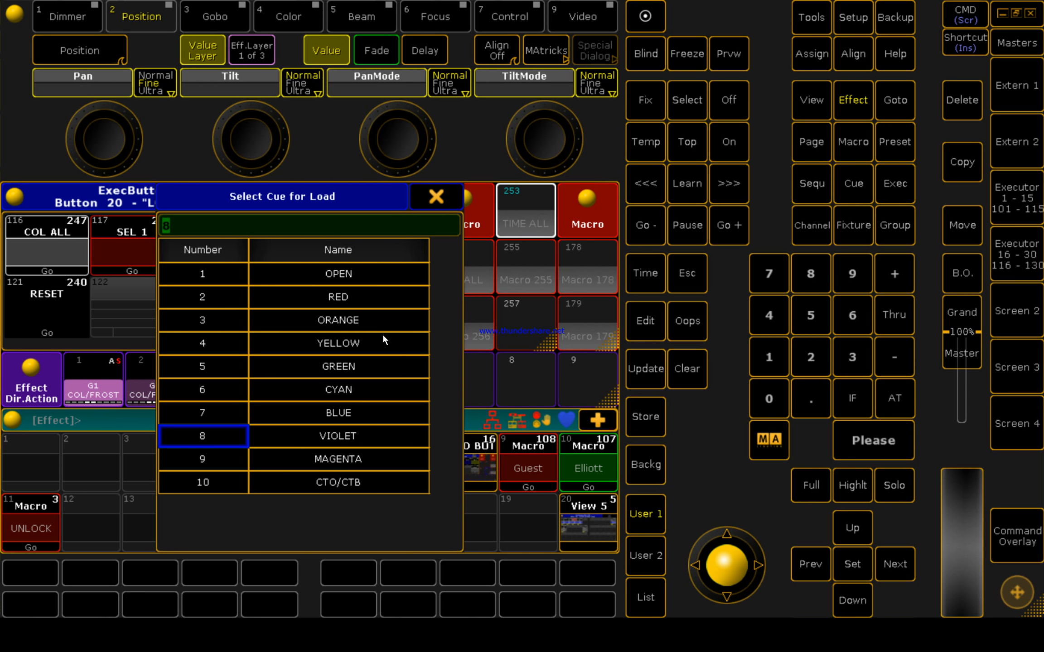
left_click(385, 370)
left_click(279, 271)
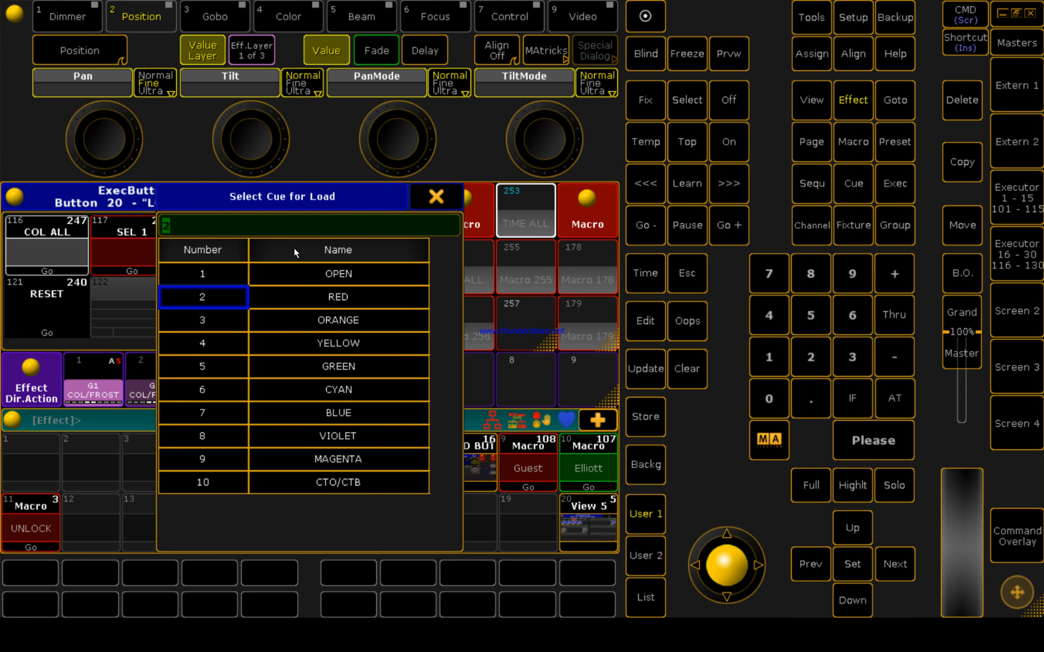
left_click(359, 414)
left_click(394, 266)
left_click(362, 459)
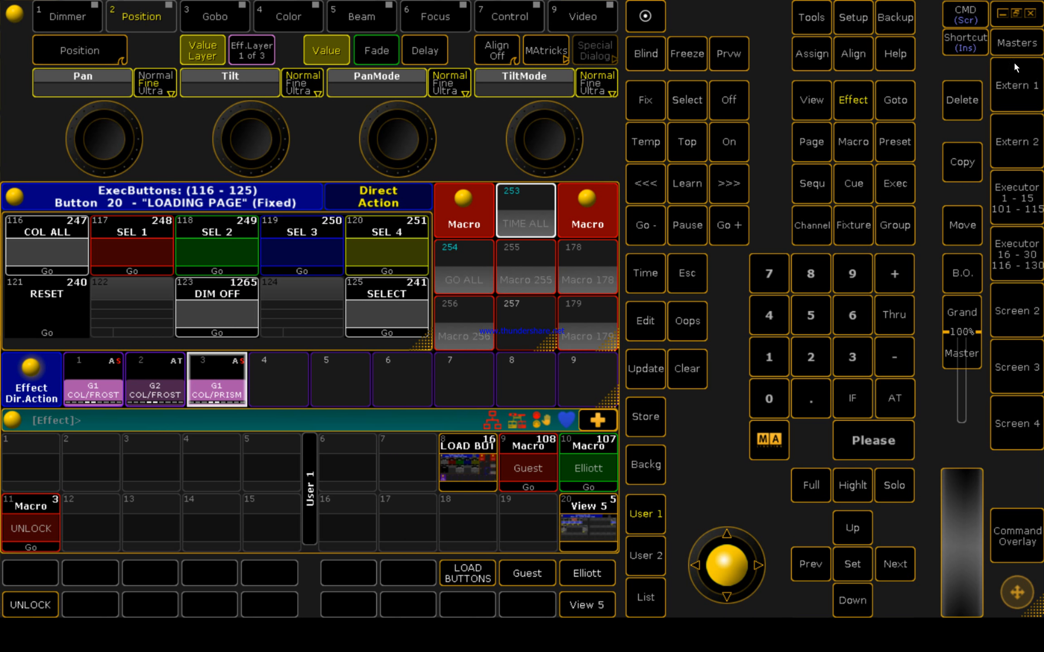
Step: Display the Master Section over the Screen 2 layout and fire the four loaded colour cues together with Go
left_click(1015, 43)
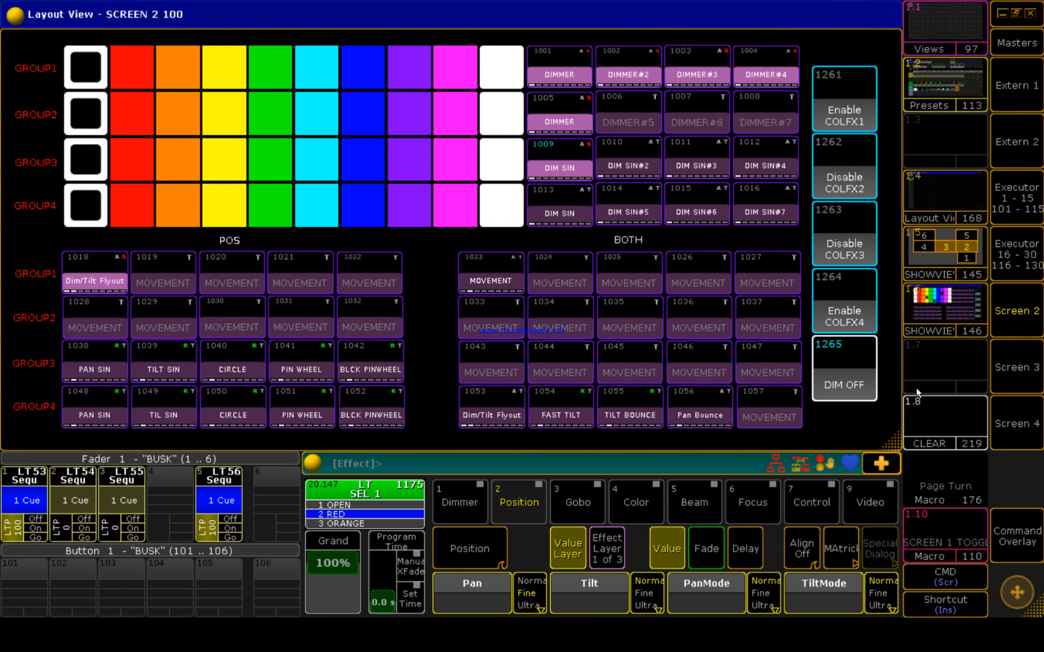
left_click(1016, 311)
left_click(1006, 44)
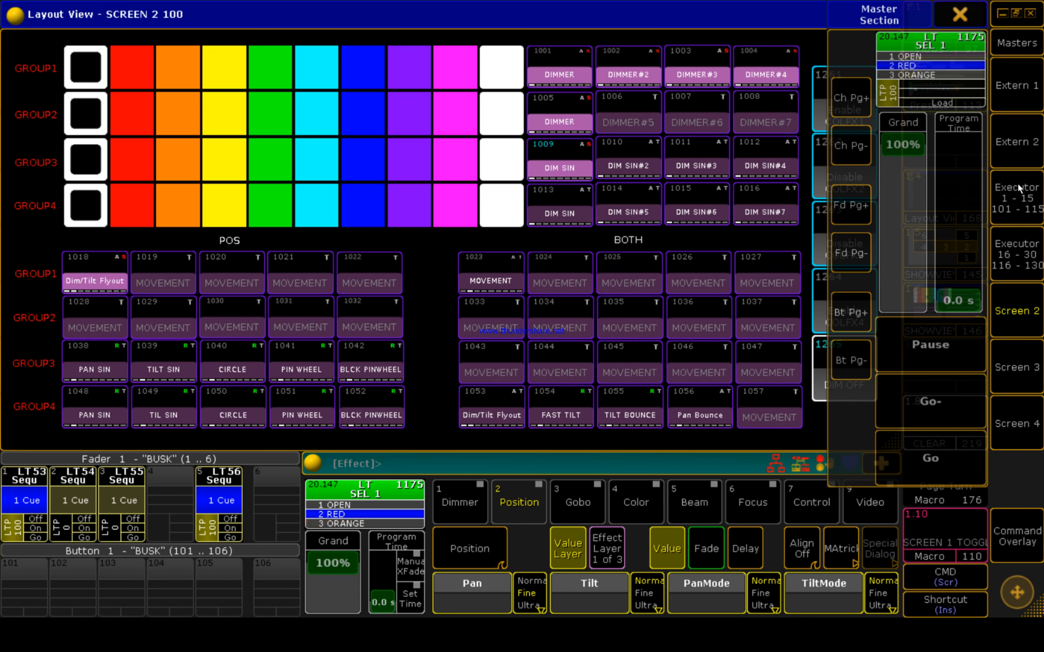
left_click(1015, 199)
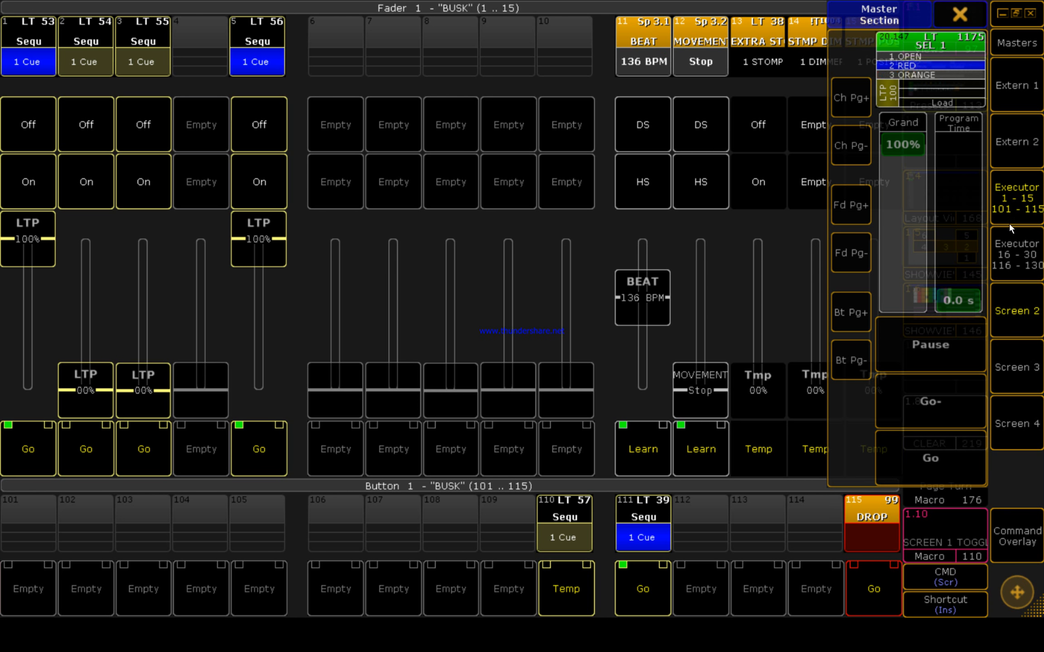
left_click(1002, 198)
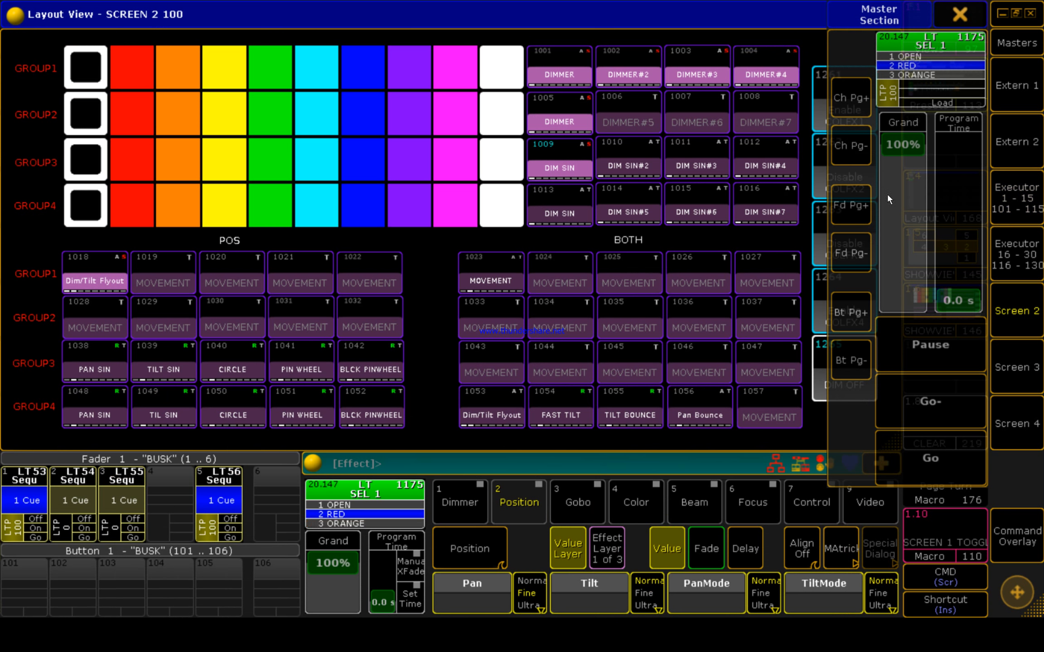
left_click(937, 451)
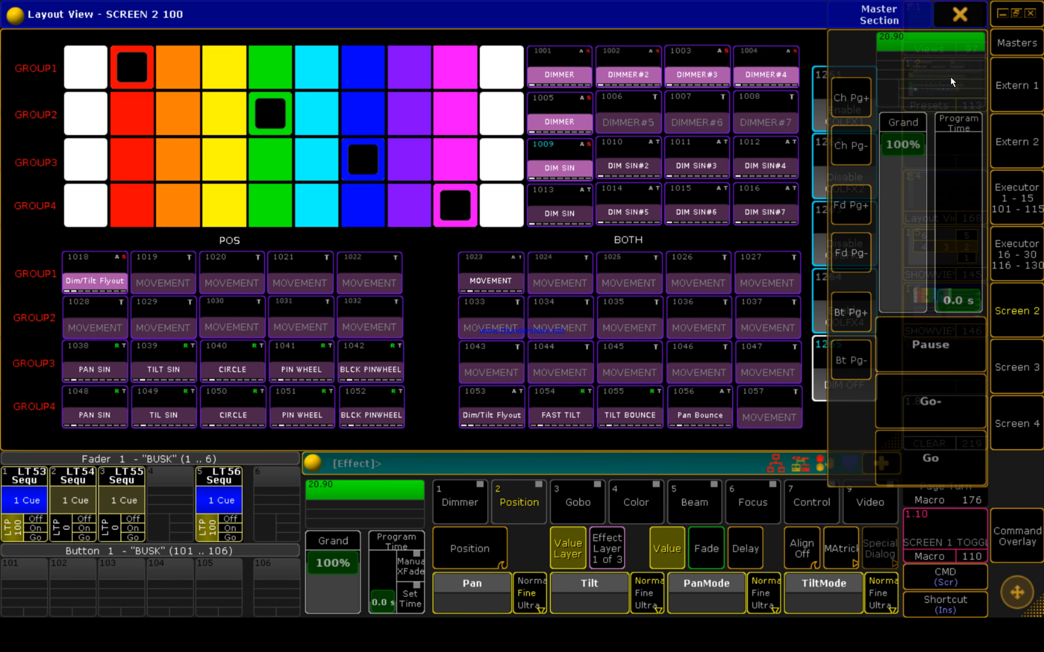
Step: Move the Master Section aside, and load the RED cue for SEL 1 and the ORANGE cue for SEL 3
left_click_drag(898, 17, 833, 18)
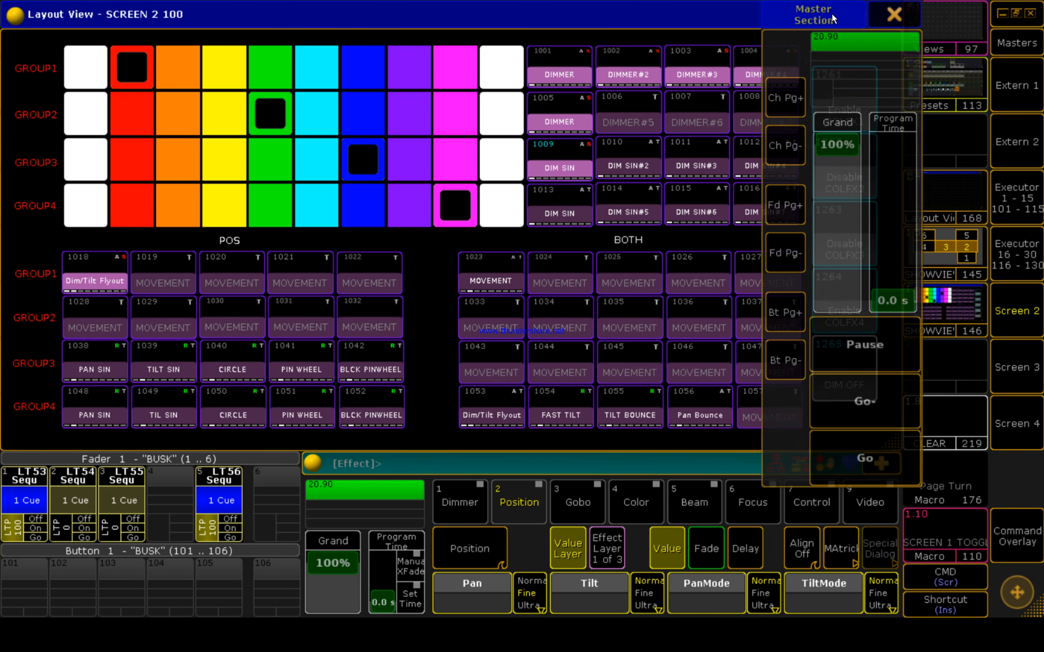
left_click(1018, 320)
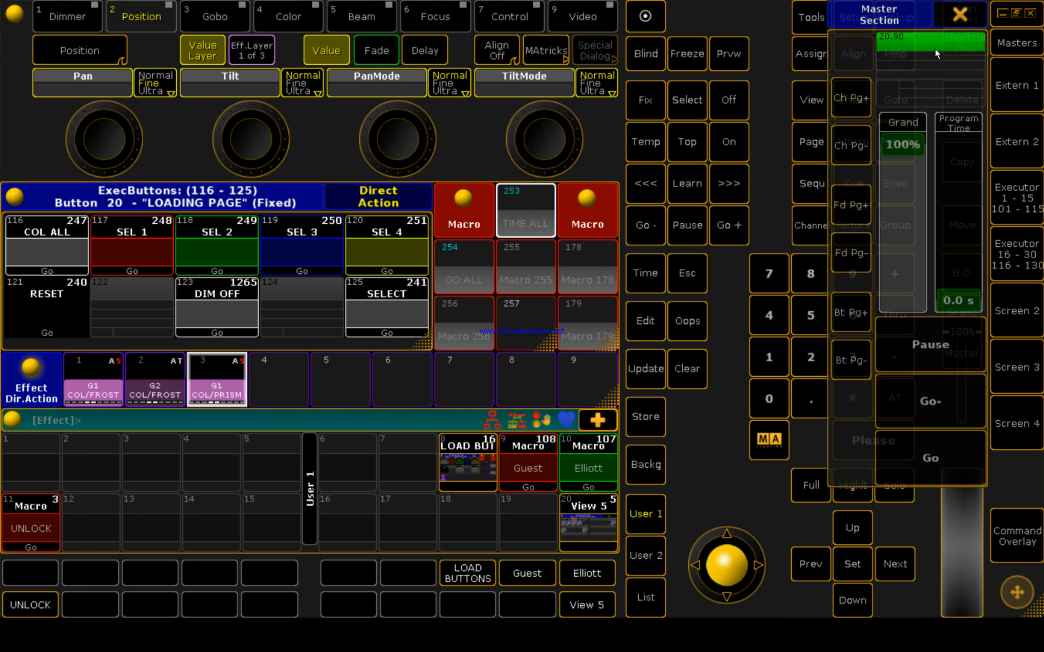
left_click(152, 238)
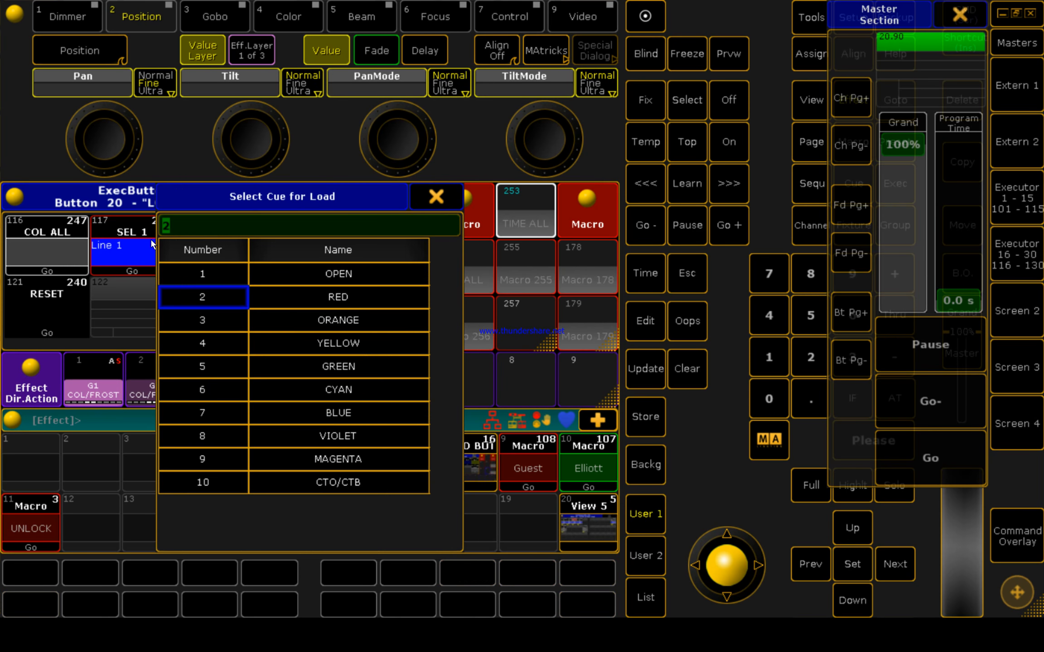
left_click(297, 290)
left_click(341, 318)
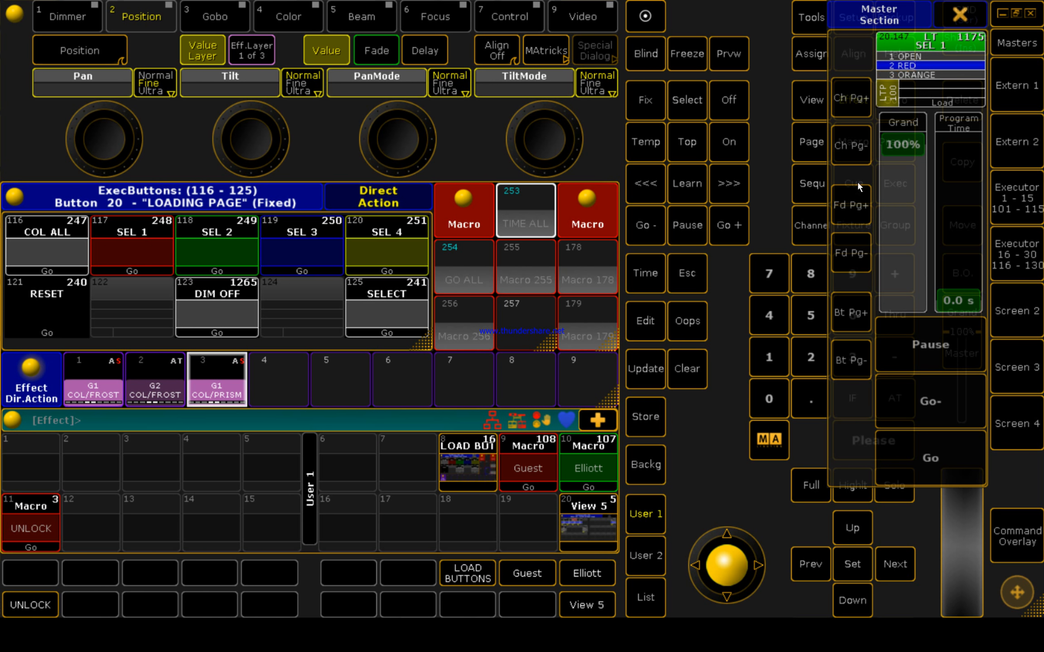
Step: Fire the newly loaded cues with Go from the layout screen and close the Master Section
left_click(1023, 301)
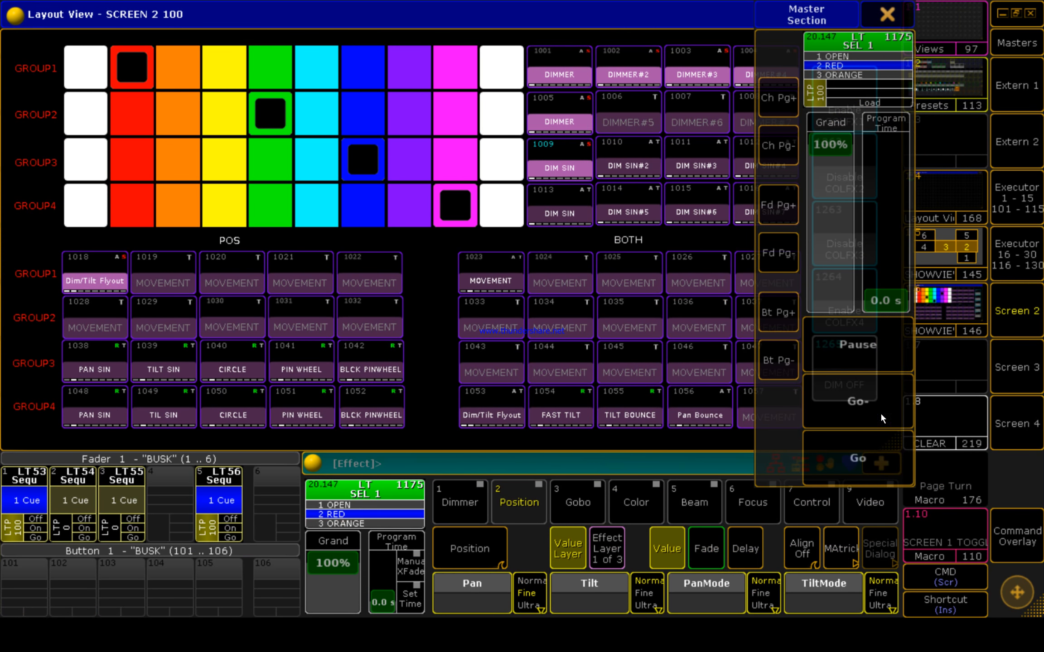
left_click(843, 453)
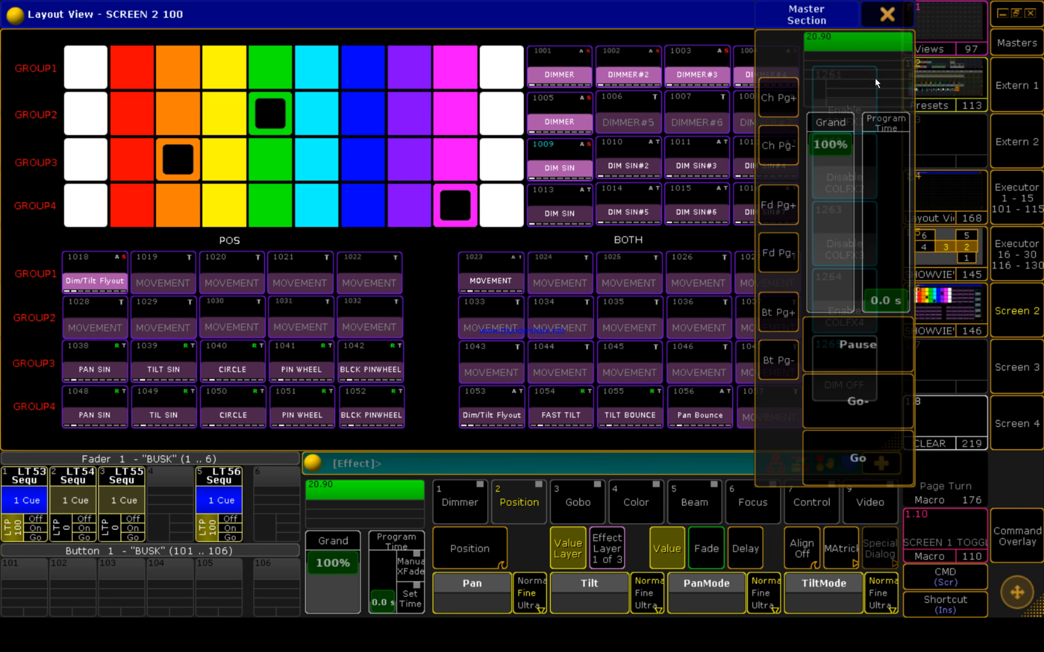
left_click(887, 15)
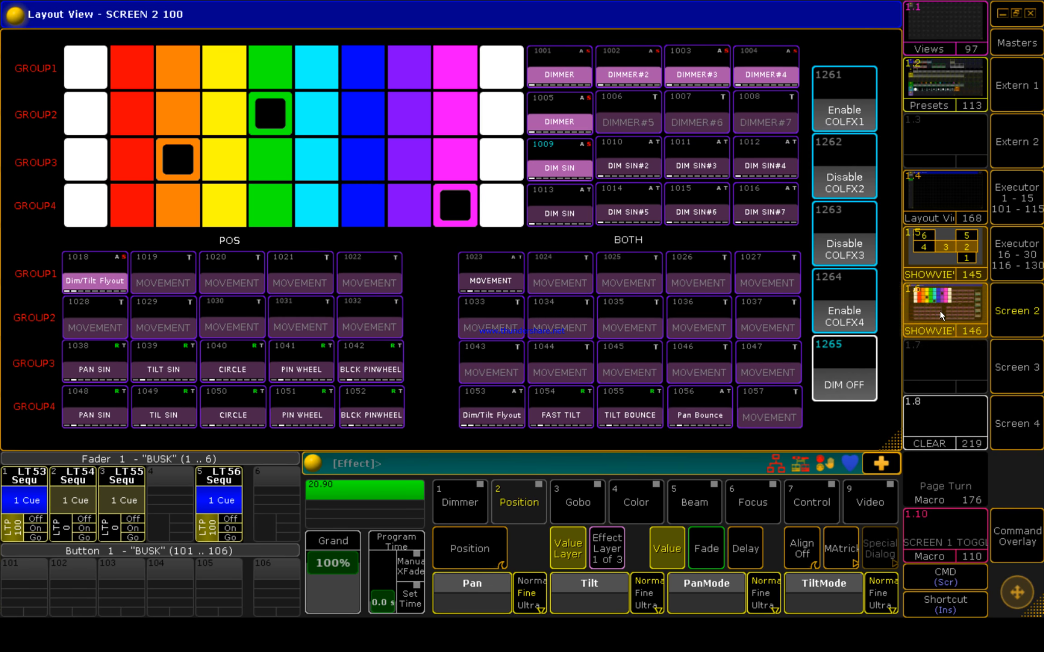
Step: Open the SELECT macro for editing, examine its Select Executor command line, and close the editor
left_click(1026, 302)
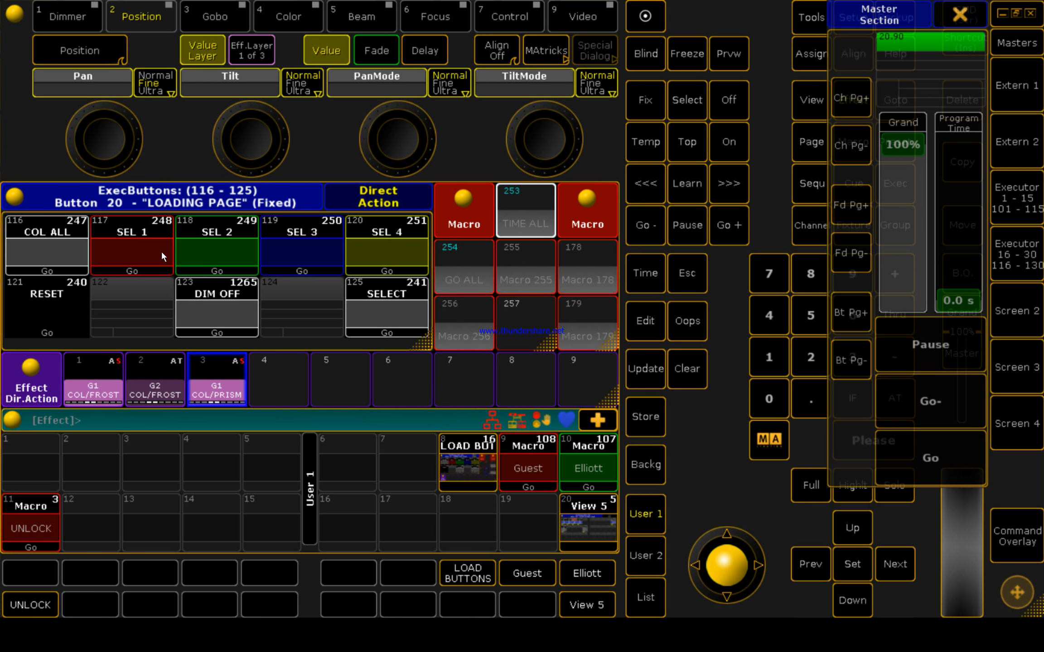
right_click(365, 299)
left_click(107, 240)
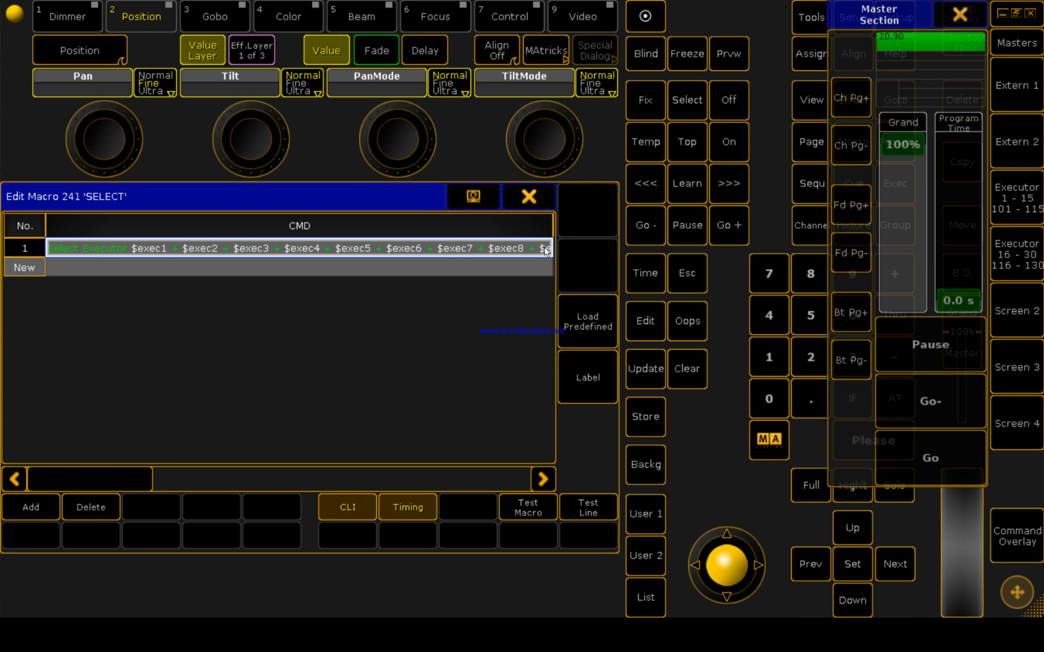
left_click(527, 197)
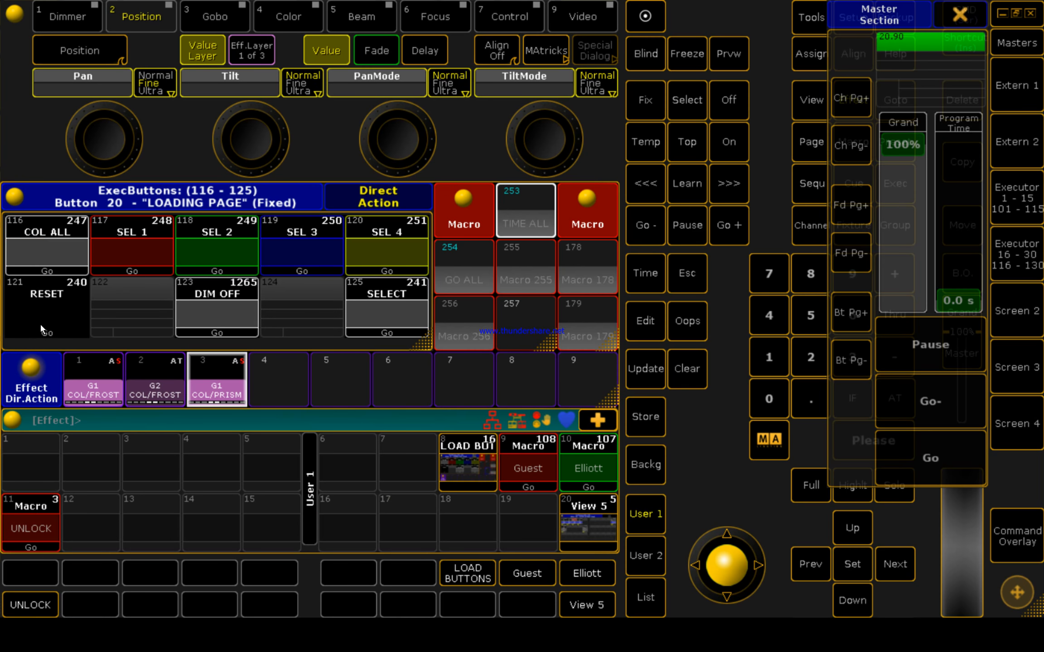
Step: Open the RESET macro for editing, examine its SetVar lines and final Select Executor line, and close the editor
right_click(46, 306)
left_click(218, 249)
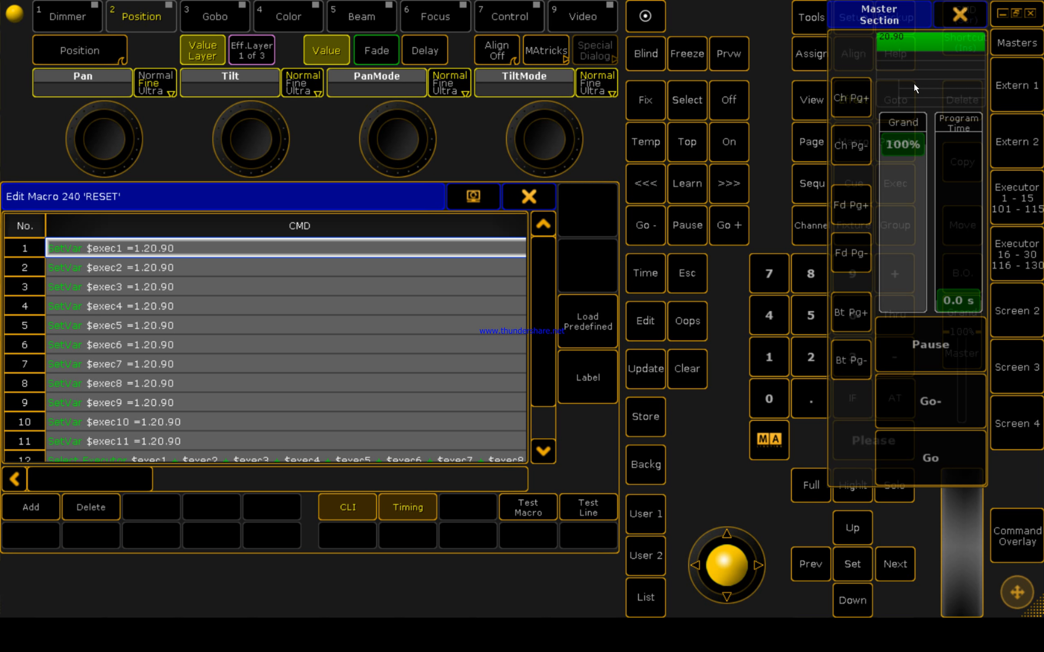
left_click_drag(542, 267, 556, 299)
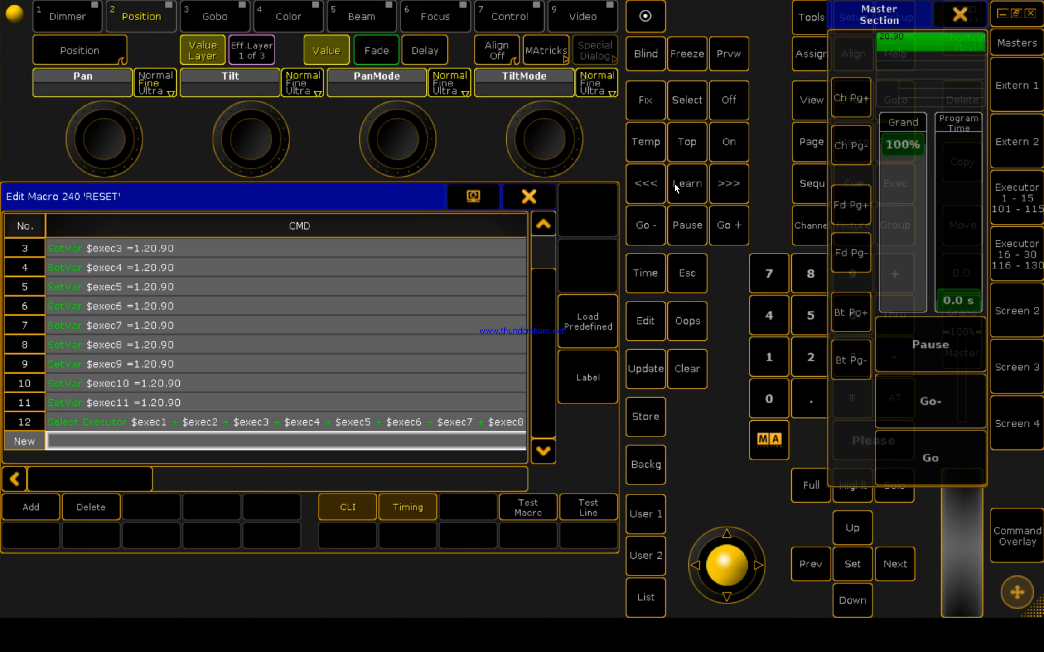
left_click(295, 428)
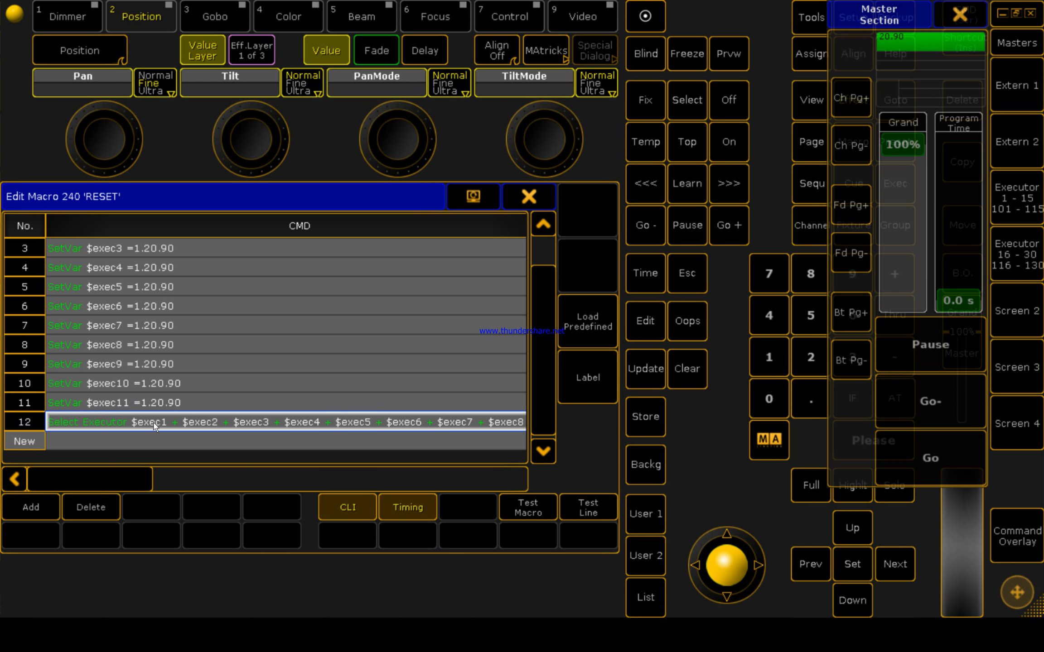
mouse_move(137, 479)
left_mouse_down()
mouse_move(266, 473)
mouse_move(130, 483)
left_mouse_up()
left_click(154, 327)
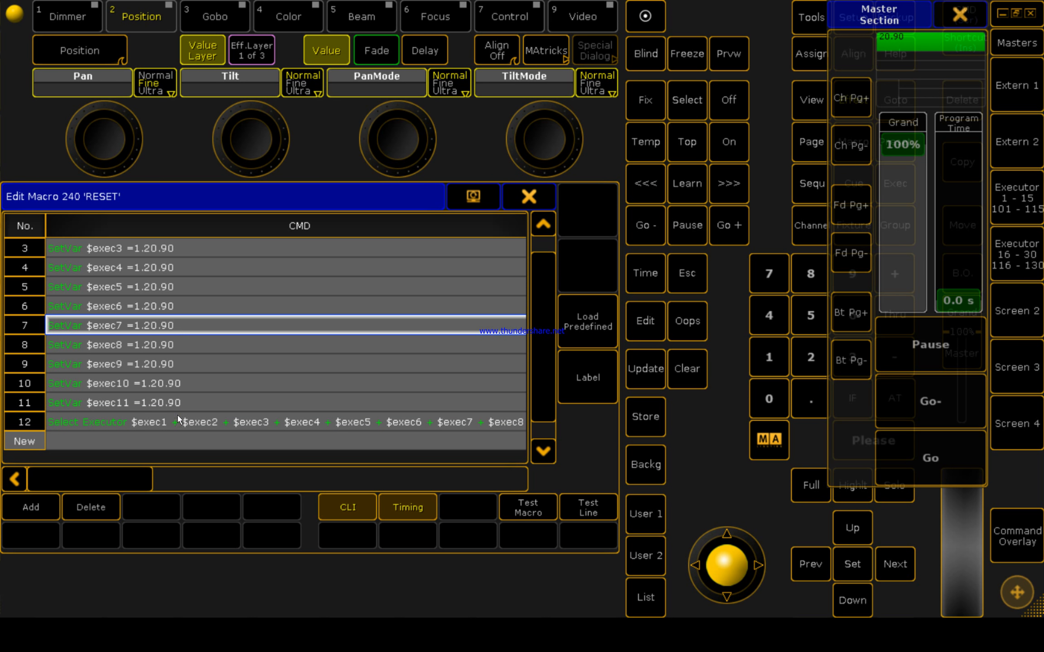
left_click(144, 403)
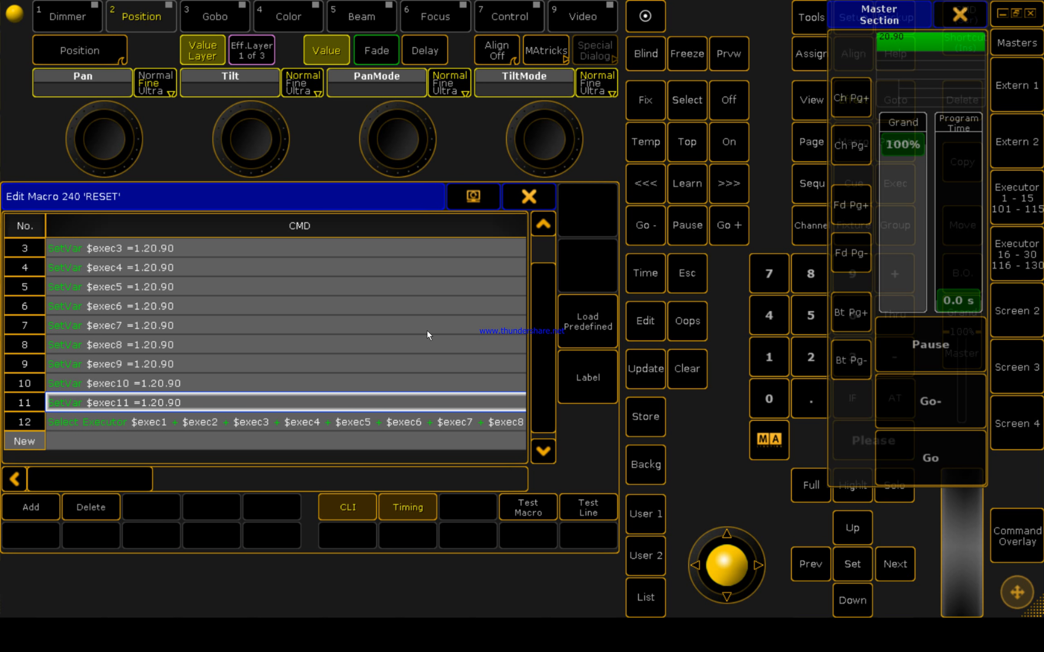
left_click(528, 196)
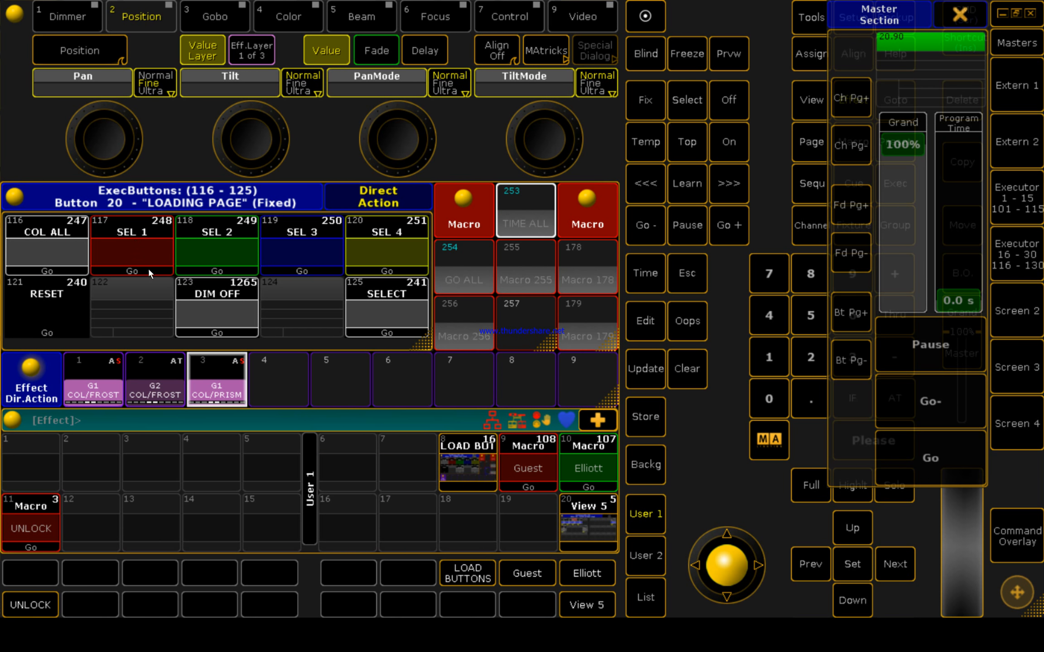
Step: Open the SEL 1 macro for editing and examine its Load Executor and SetVar command lines
left_click(152, 231)
left_click(521, 202)
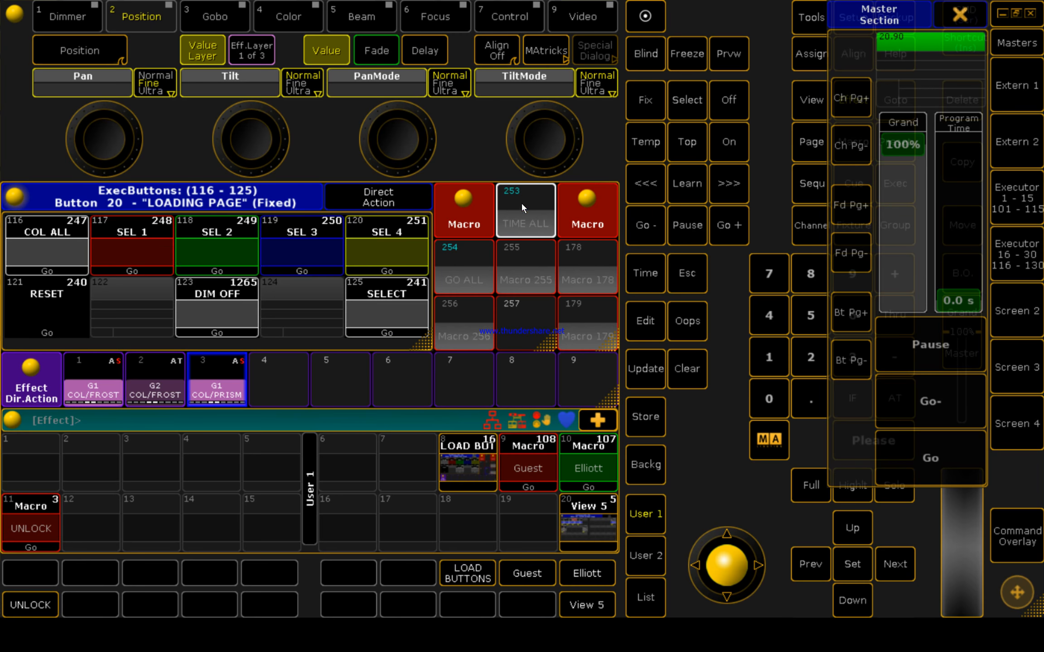
right_click(145, 254)
left_click(186, 253)
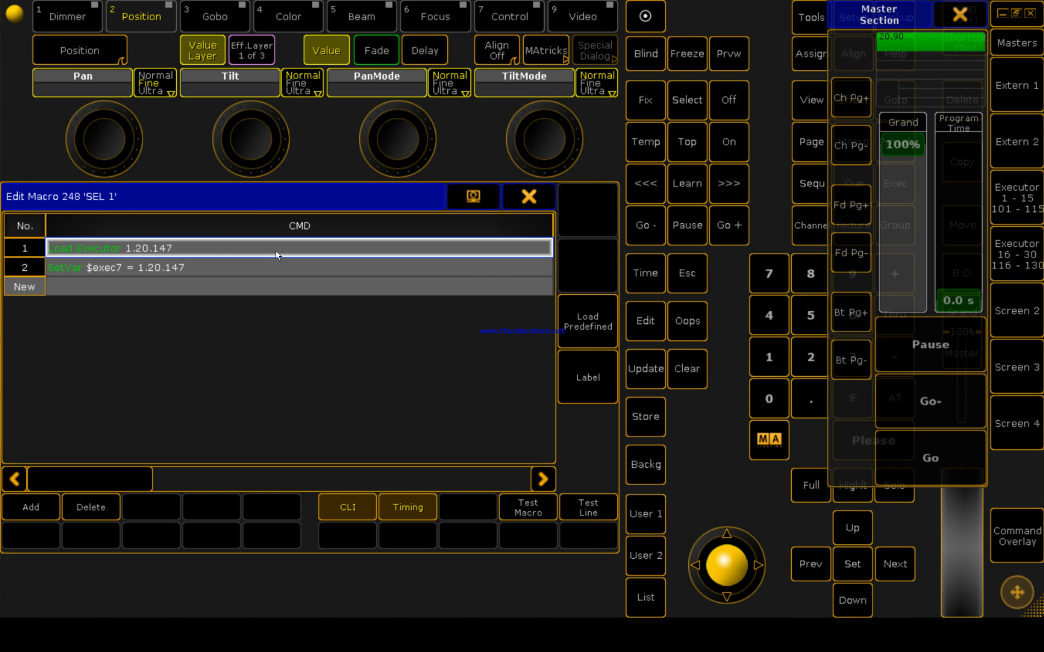
left_click(221, 265)
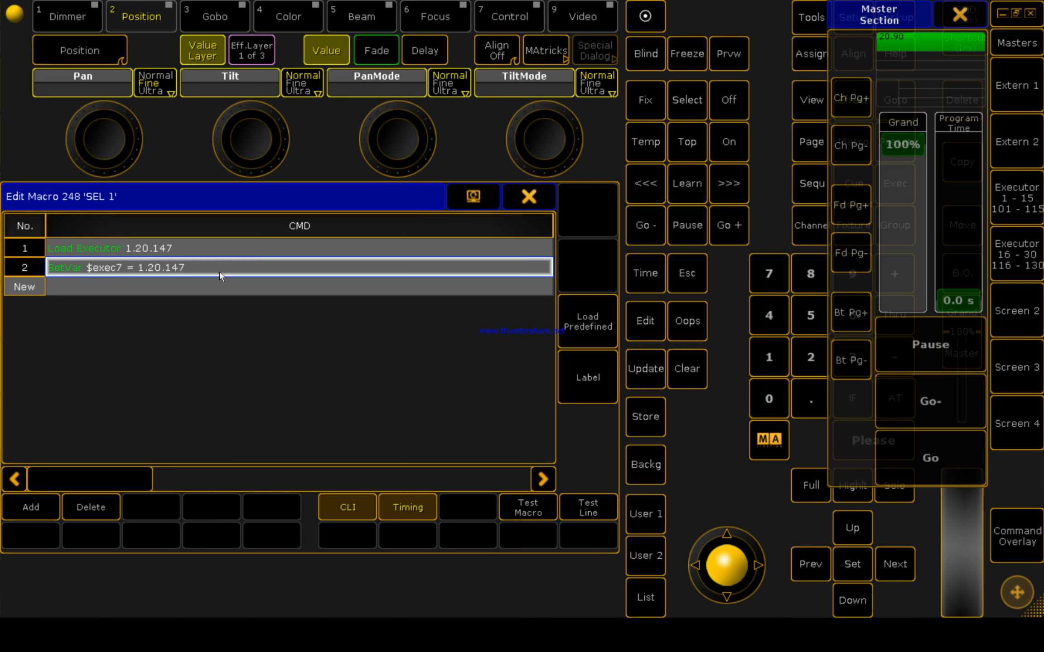
Step: Open the SetVar command of the SEL 1 macro, examine its variable name and executor value, and cancel the edit
left_click(99, 272)
left_click(199, 383)
left_click_drag(199, 383, 237, 384)
left_click(239, 384)
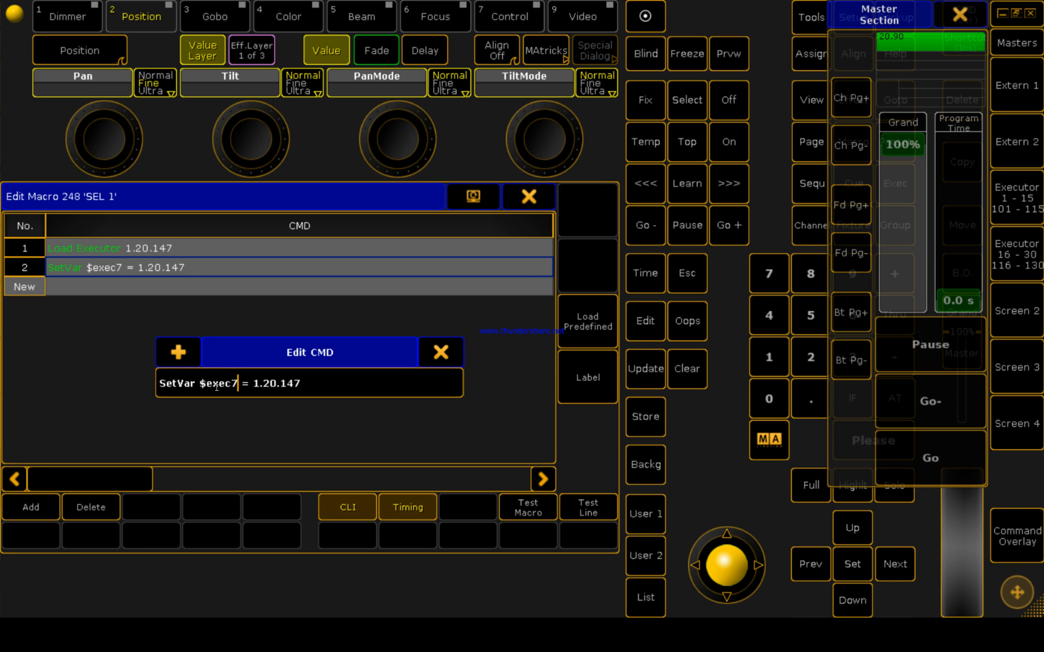
mouse_move(252, 383)
left_mouse_down()
mouse_move(301, 383)
mouse_move(251, 383)
left_mouse_up()
left_click(320, 380)
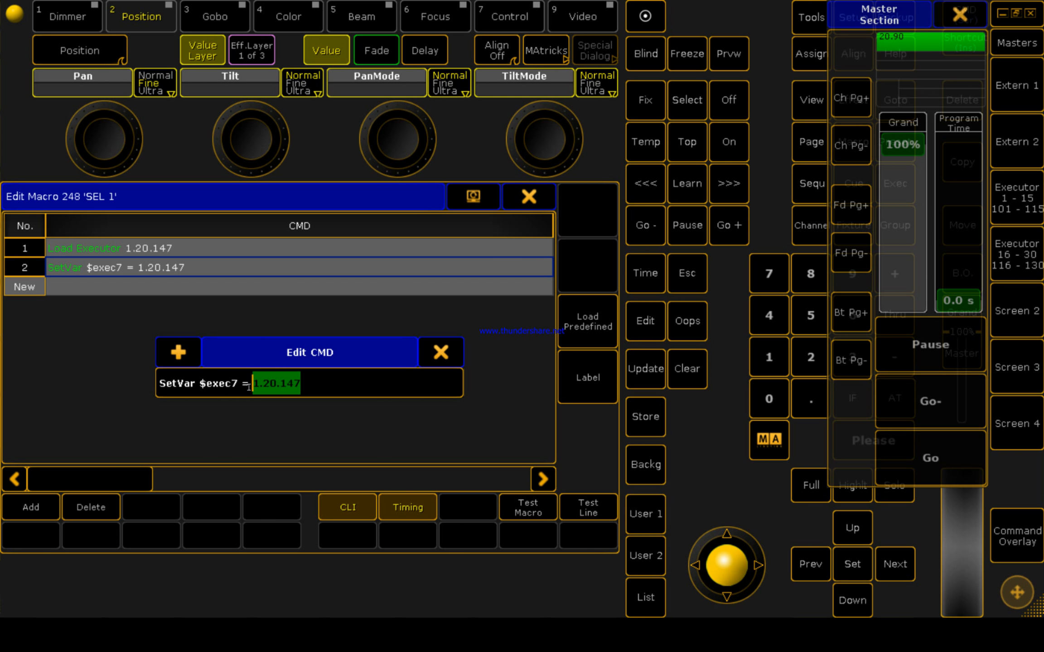
left_click(440, 352)
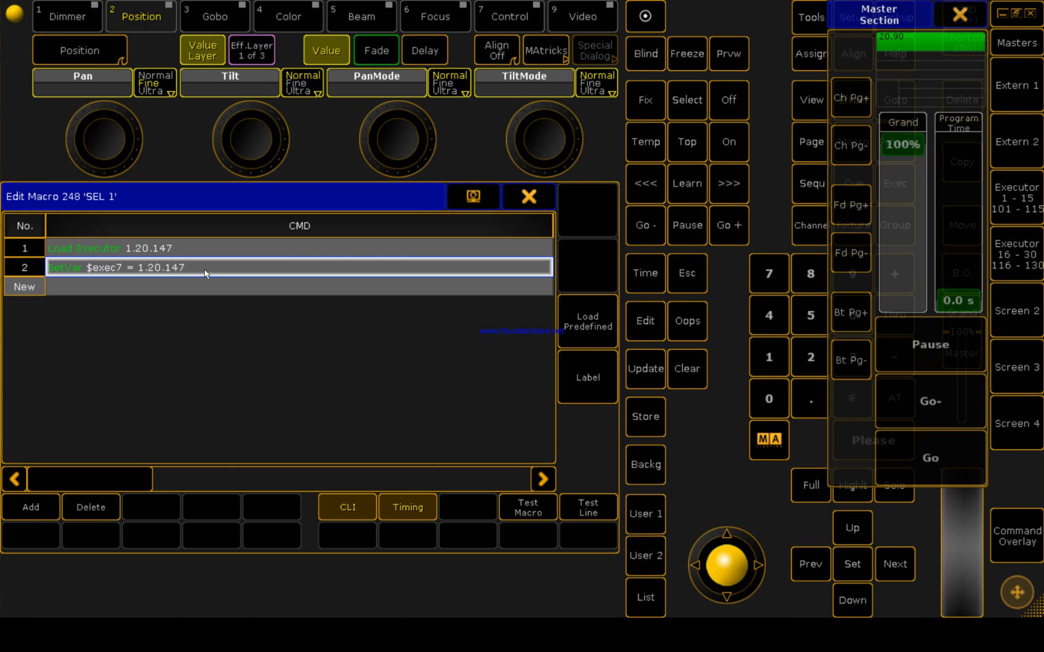
Step: Close the SEL 1 macro editor, reopen the SELECT macro to examine its Select Executor line, and close it
left_click(599, 512)
left_click(528, 197)
left_click(358, 310)
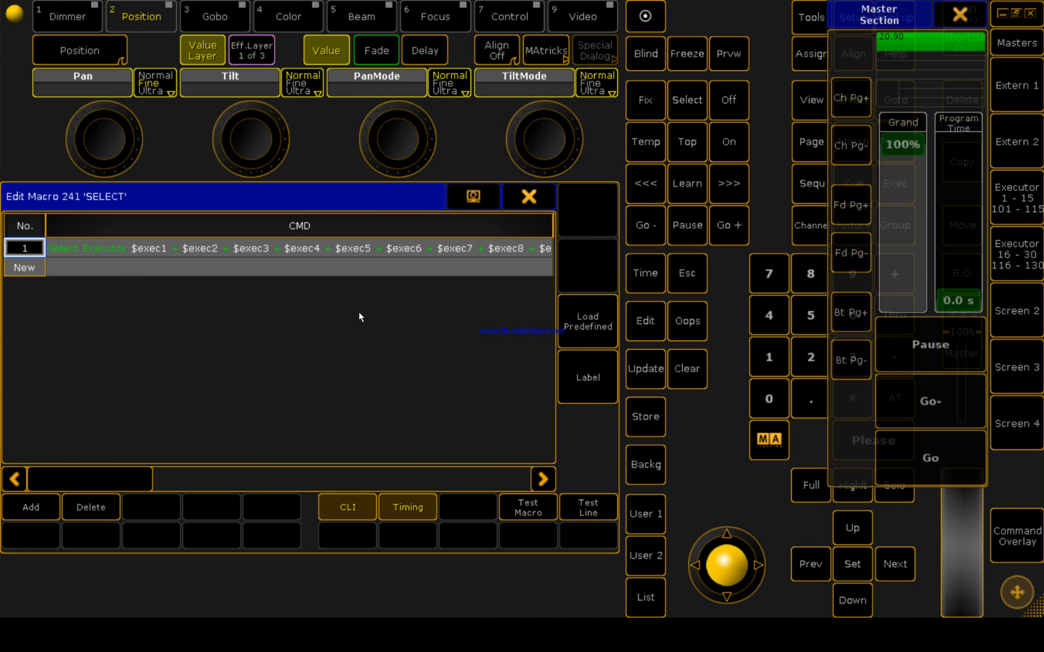
left_click(525, 197)
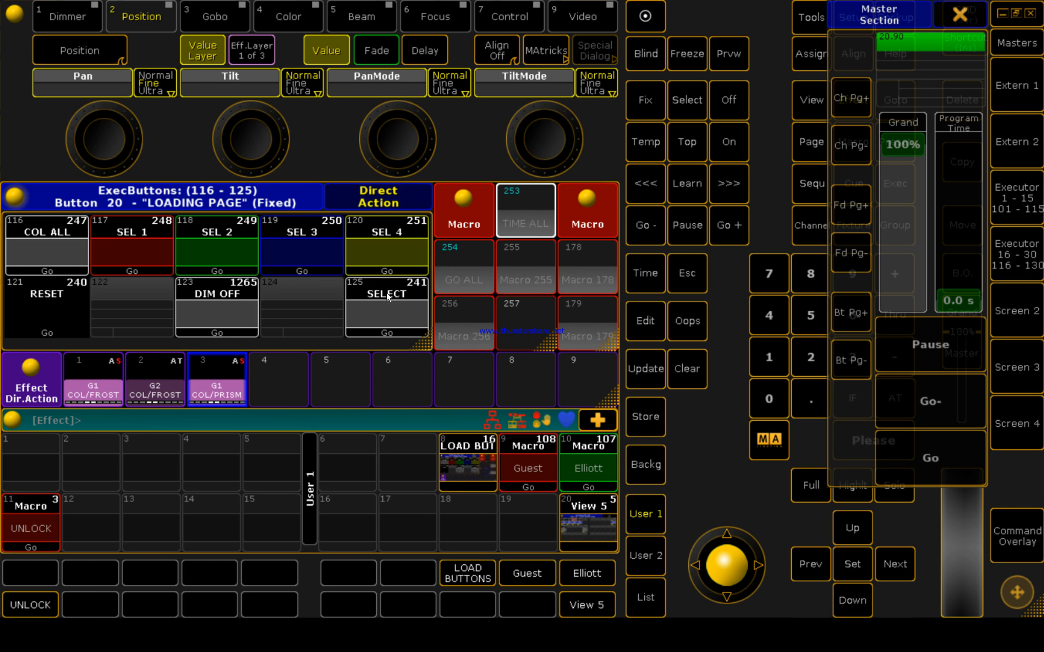
Step: Reopen the SEL 1 macro for editing, examine its Load Executor line, and close the editor
left_click(945, 466)
left_click(132, 272)
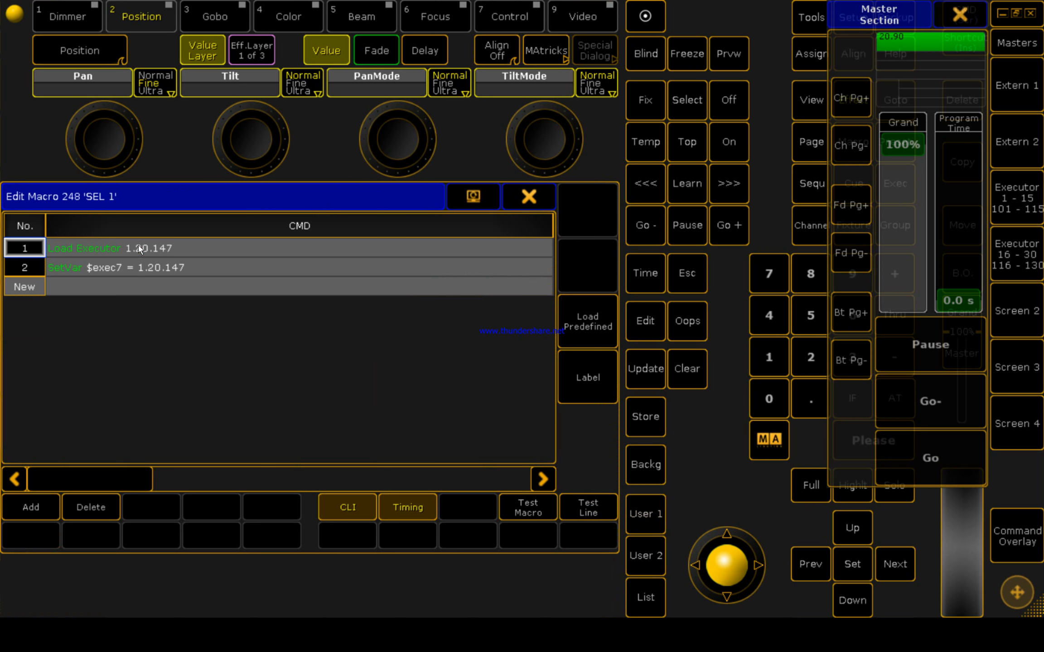
left_click(179, 248)
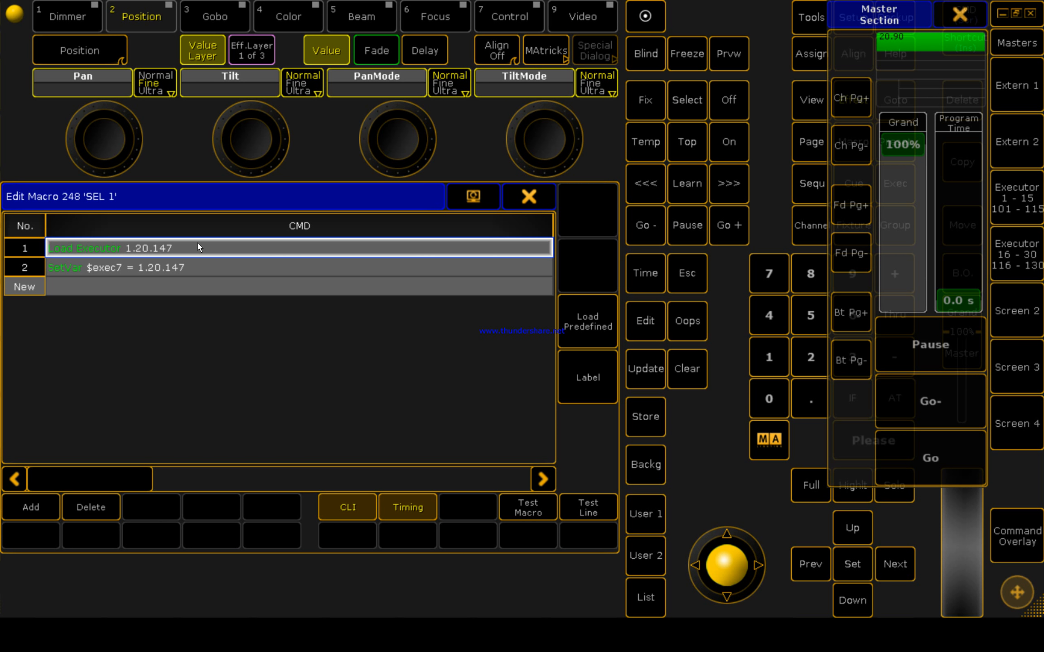
left_click(540, 196)
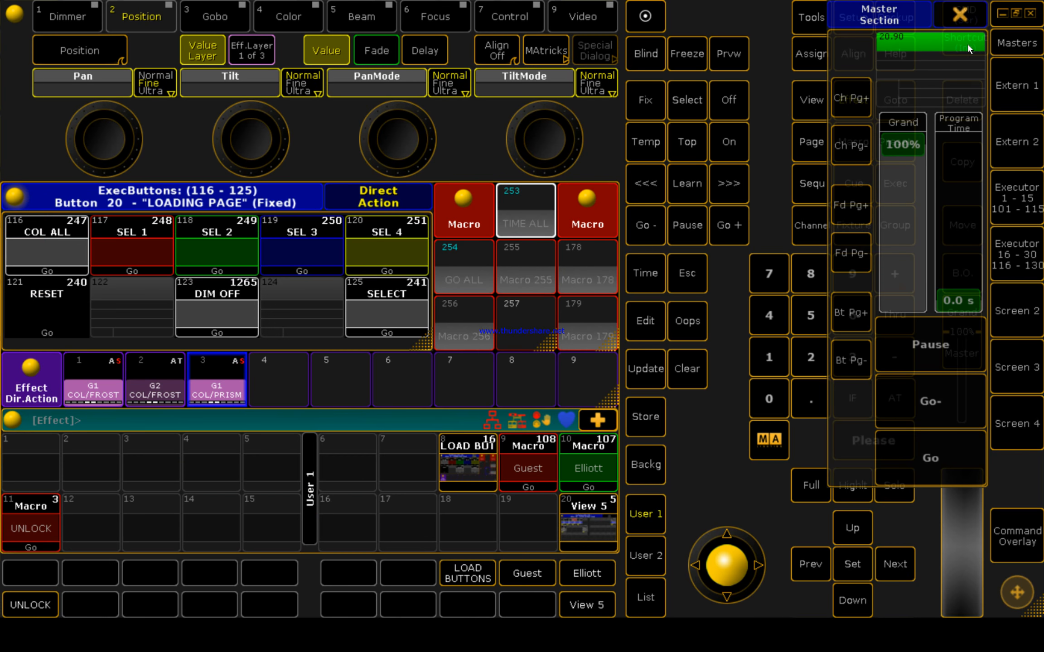
Step: Close the Master Section, switch to Screen 2, recall the CLEAR view, and create an Action Buttons playback window
left_click(961, 13)
left_click(1027, 301)
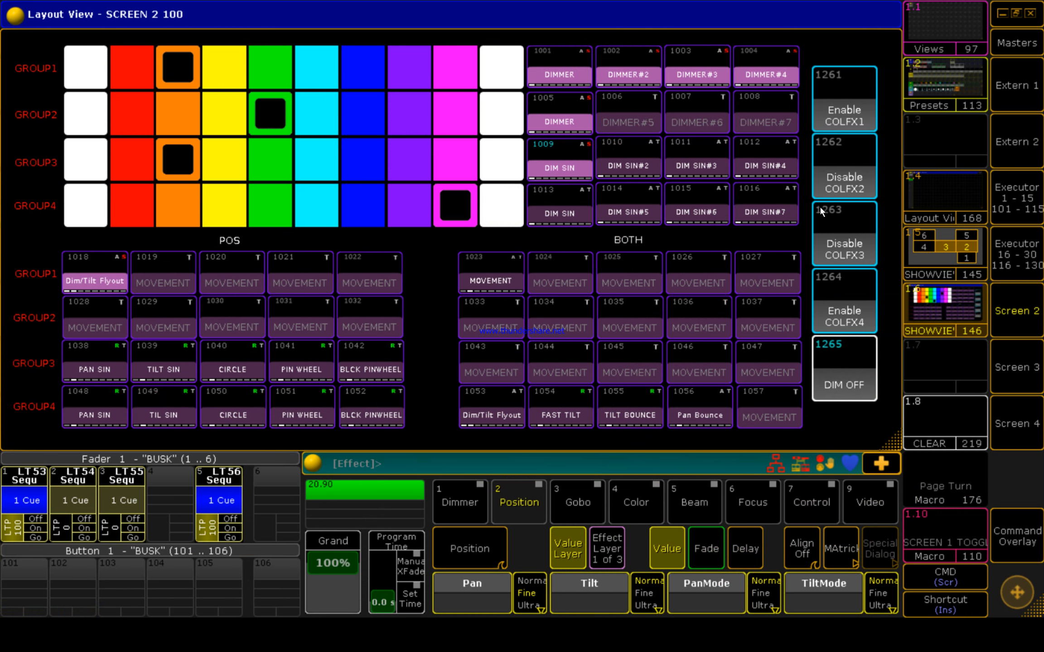
left_click(960, 439)
left_click(27, 26)
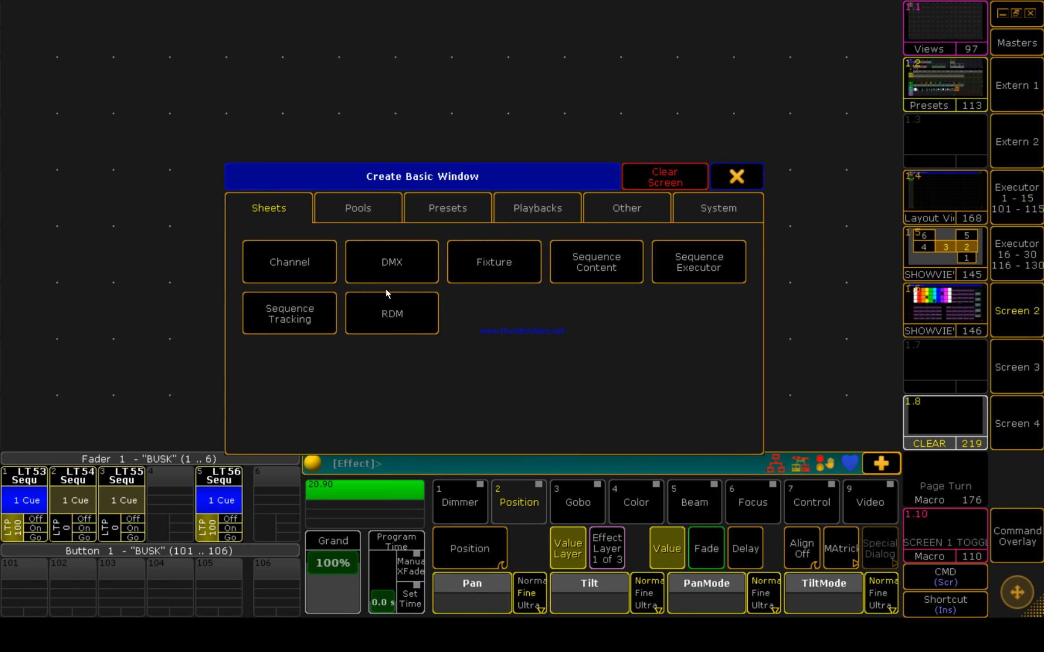
left_click(461, 207)
left_click(516, 210)
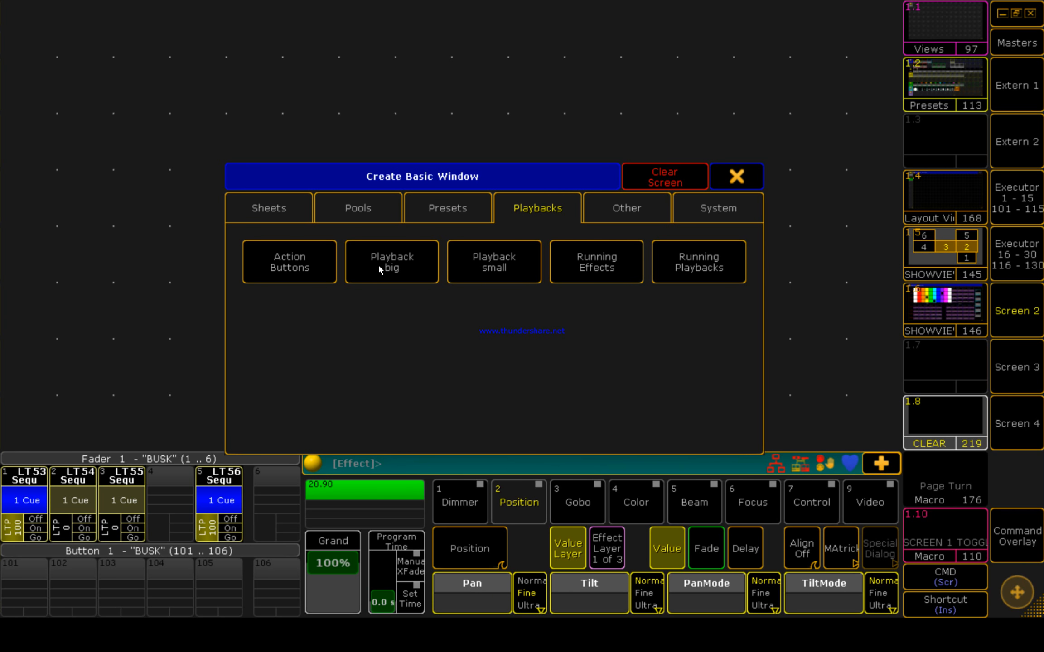
left_click(271, 264)
Step: Fix the new executor button window to LOADING PAGE 20
left_click(14, 15)
left_click(453, 473)
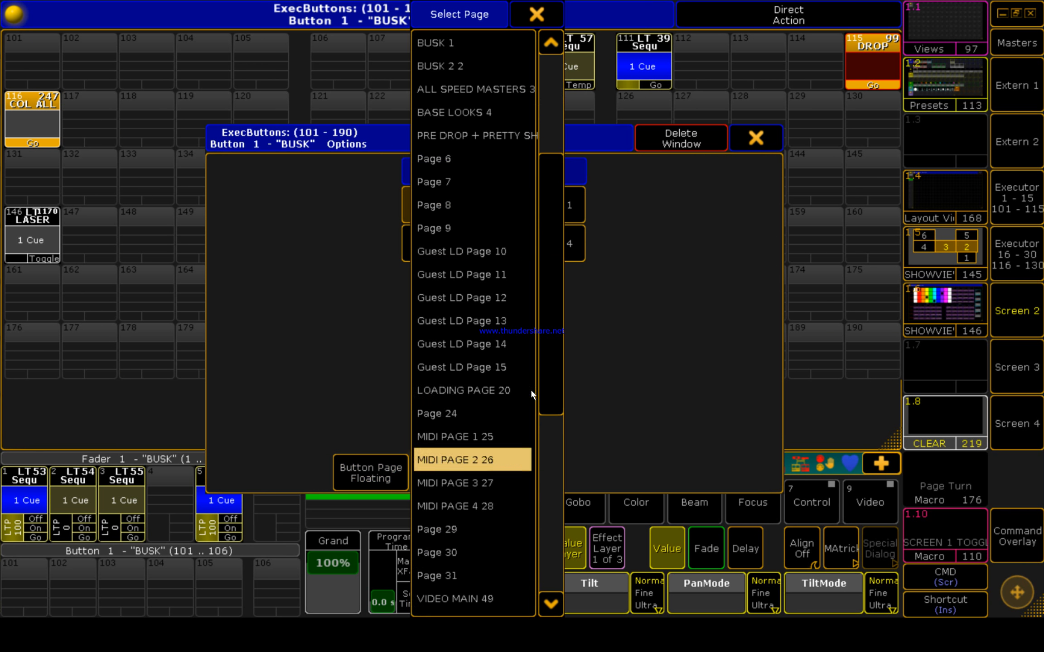
left_click(503, 390)
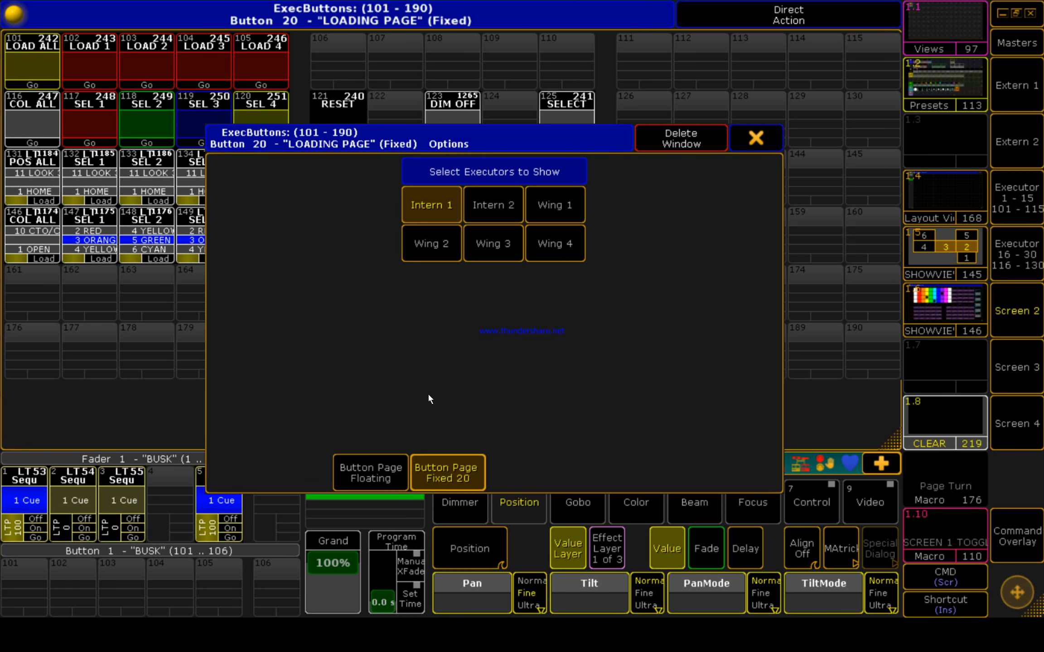
Step: Fix the executor button window to COLOUR LAYOUT page 101 and turn on Direct Action
left_click(446, 473)
scroll(560, 422, "down", 10)
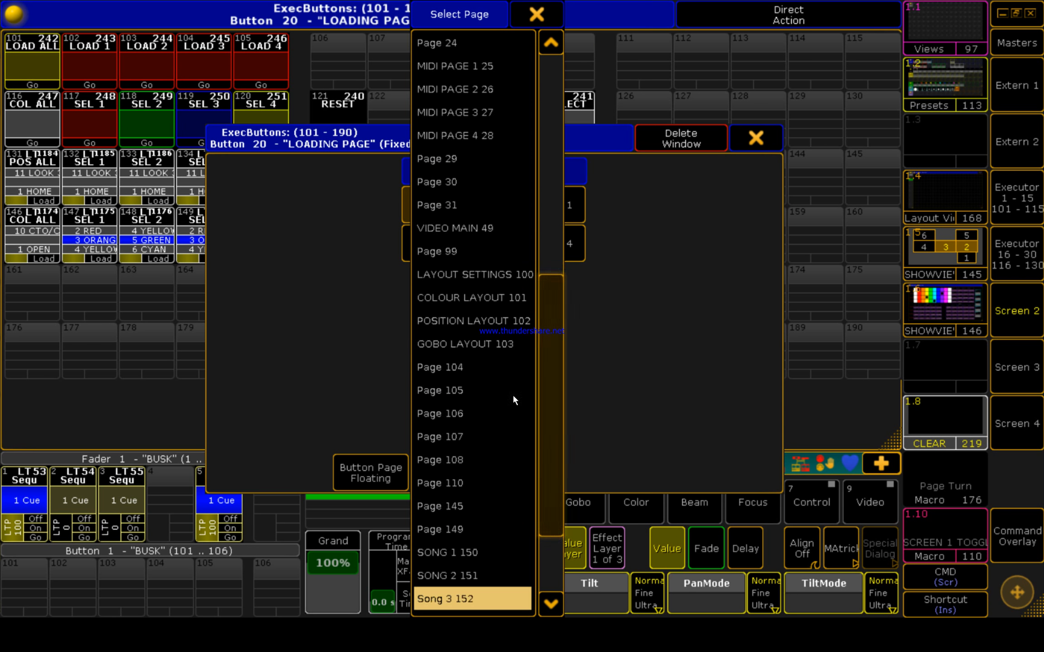
left_click(498, 297)
left_click(754, 137)
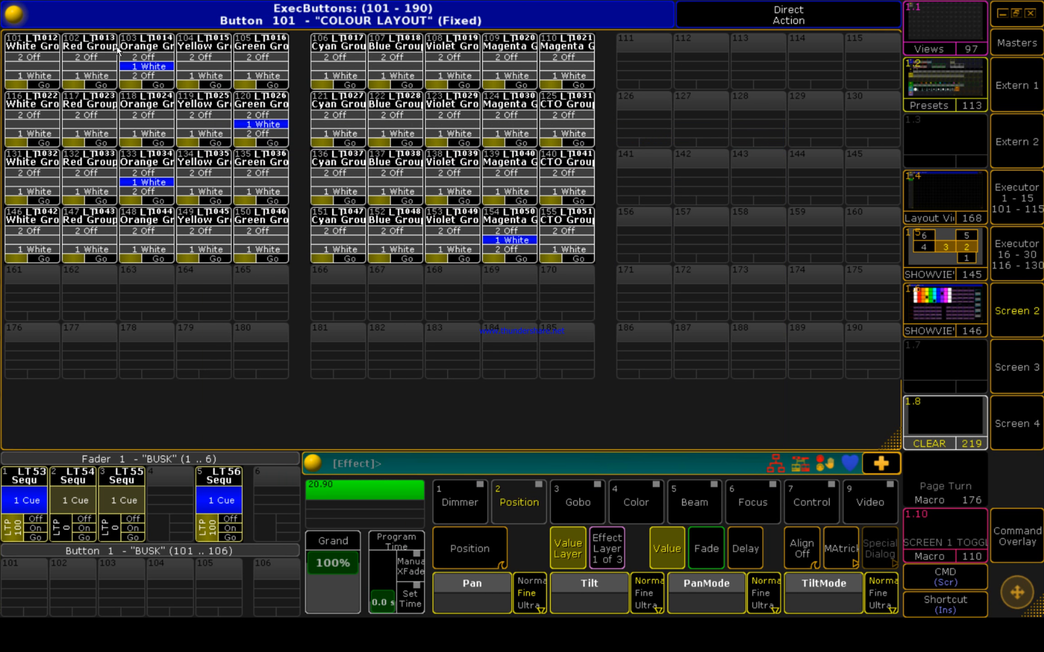
left_click(574, 66)
left_click(782, 14)
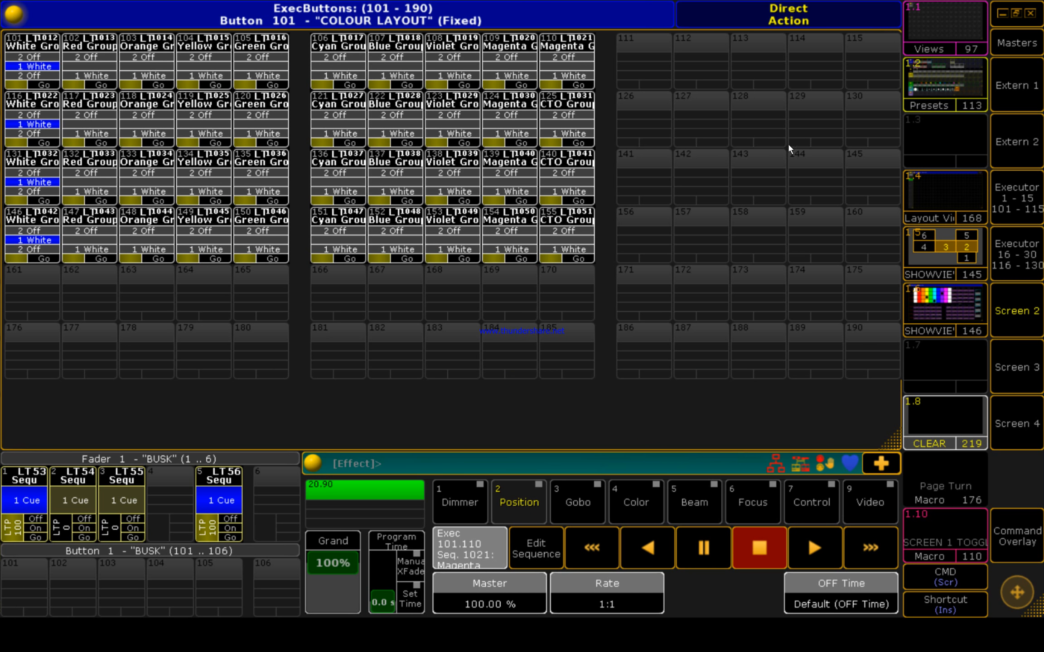
Step: Set the executor button window back to LOADING PAGE 20 and shorten it to show executors 101 to 160
left_click(61, 17)
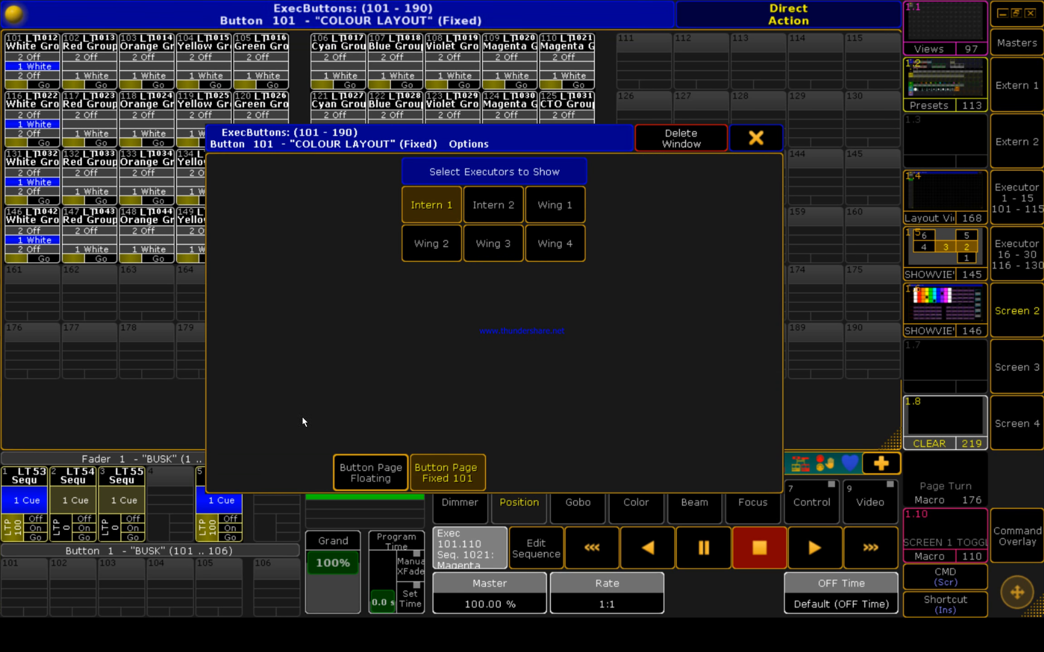
left_click(438, 458)
left_click(490, 390)
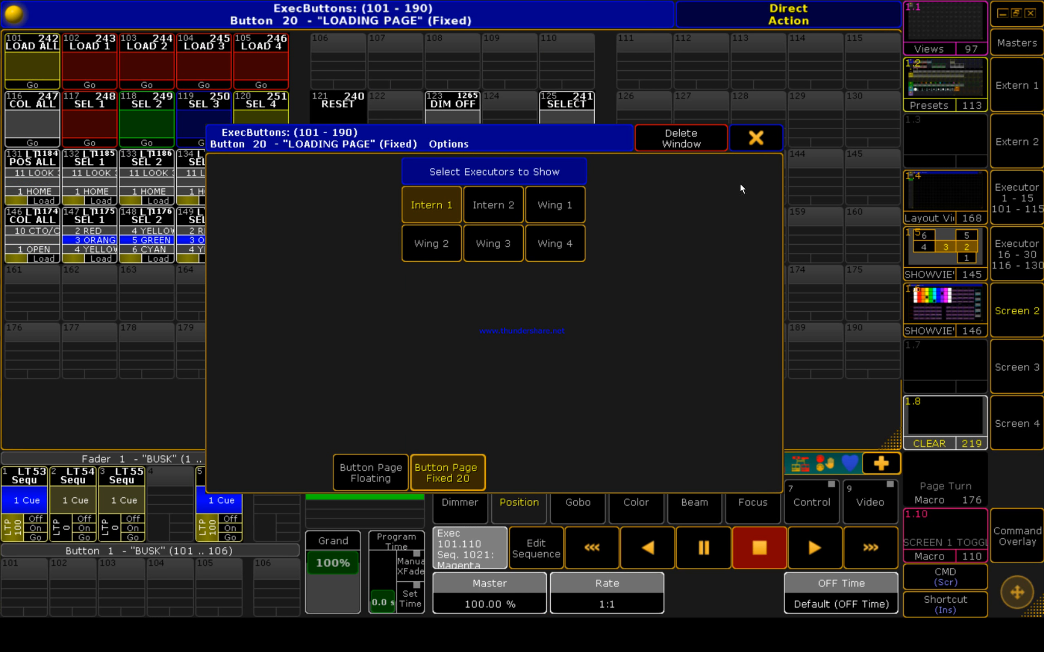
left_click(760, 145)
left_click_drag(899, 445, 894, 278)
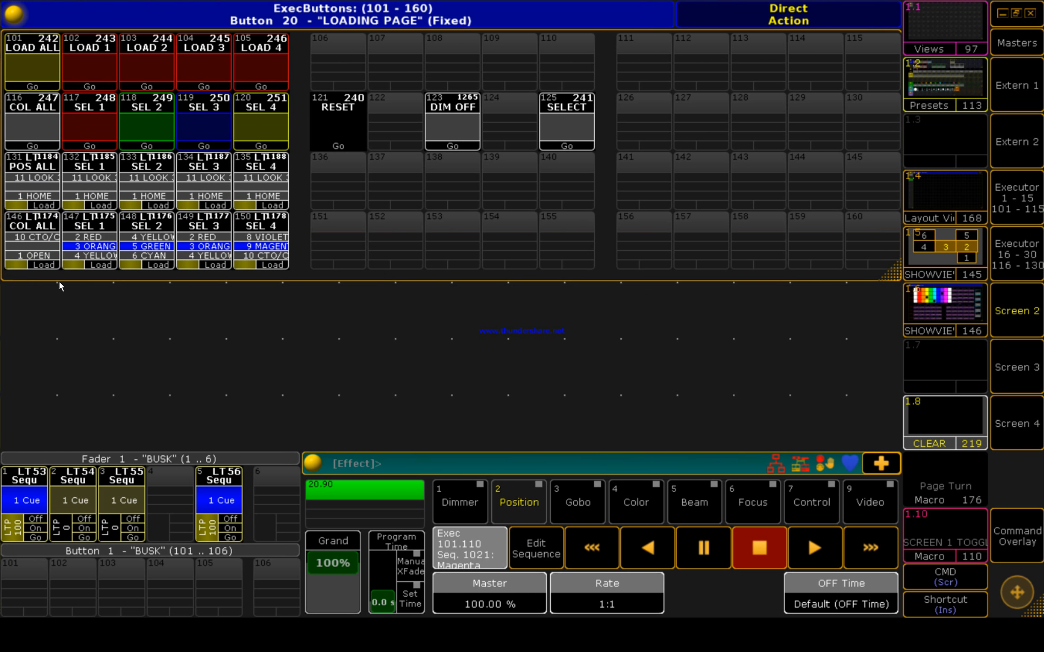
Step: Create a second Action Buttons window in the empty area below and turn off Direct Action for the LOADING PAGE window
left_click(67, 290)
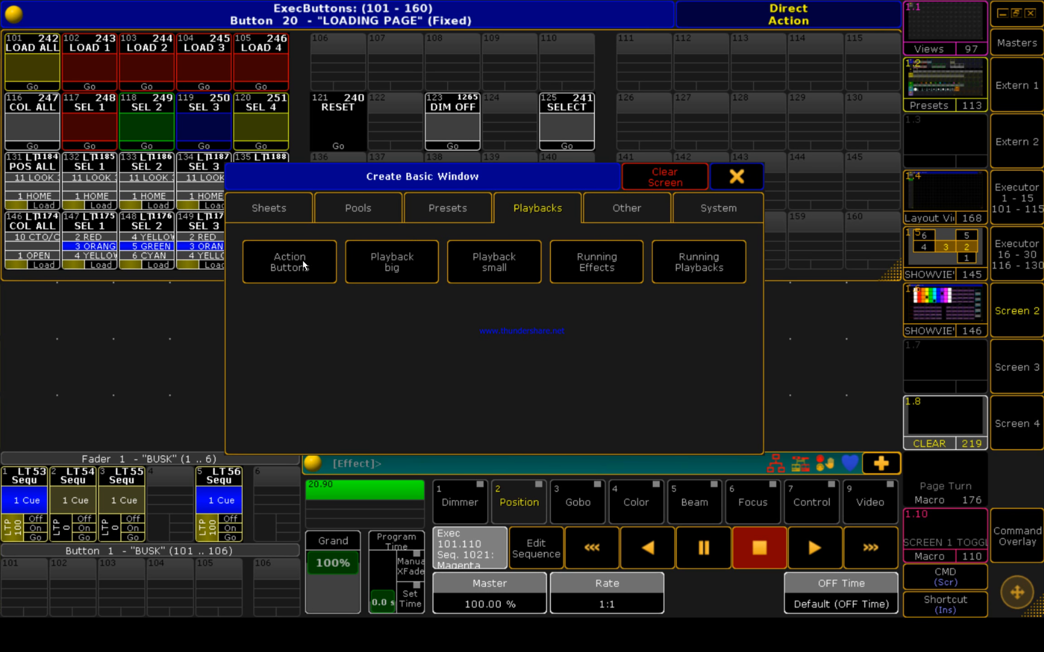
left_click(290, 261)
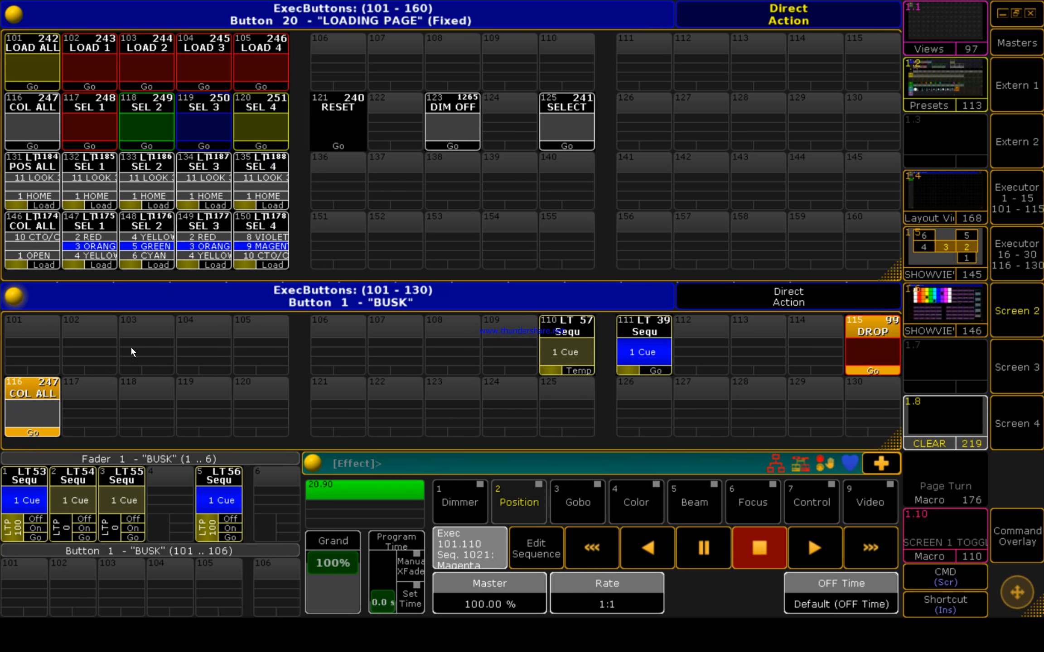
left_click(1036, 302)
left_click(1035, 302)
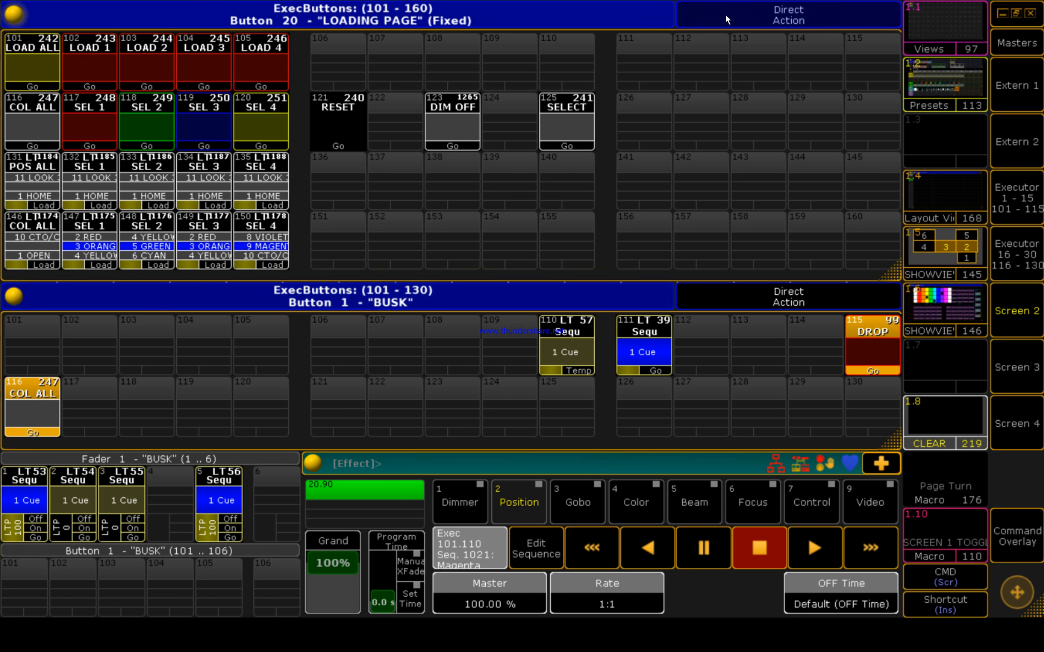
Step: Open the SEL 1 colour sequence on executor 147, examine its cue names and macro commands, and close it
left_click(101, 244)
left_click(101, 102)
left_click_drag(92, 128, 132, 229)
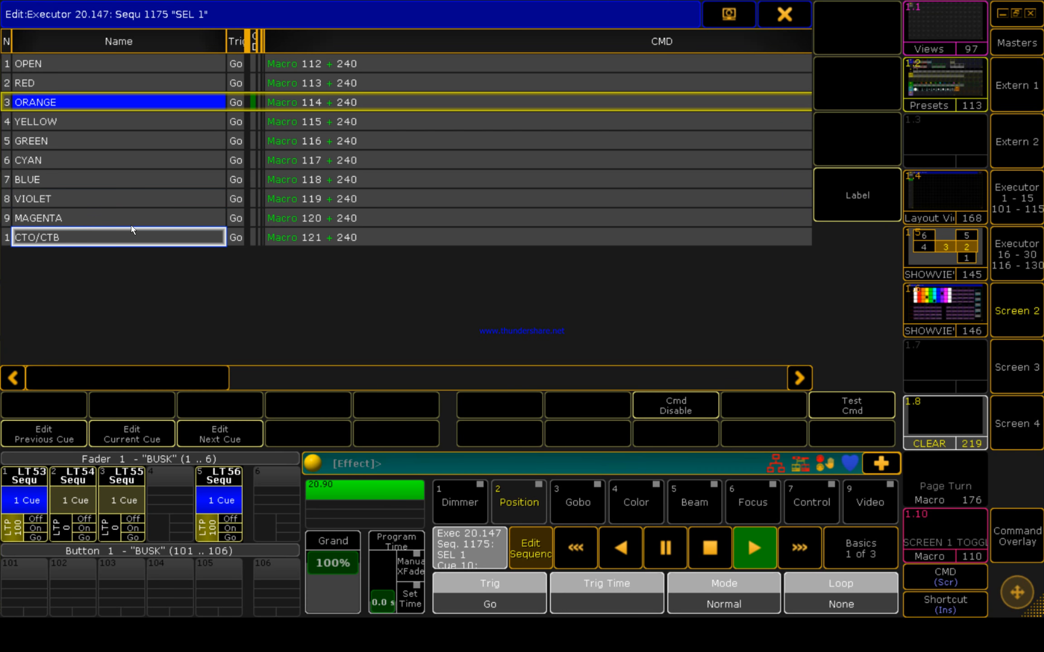
left_click(80, 100)
left_click(280, 70)
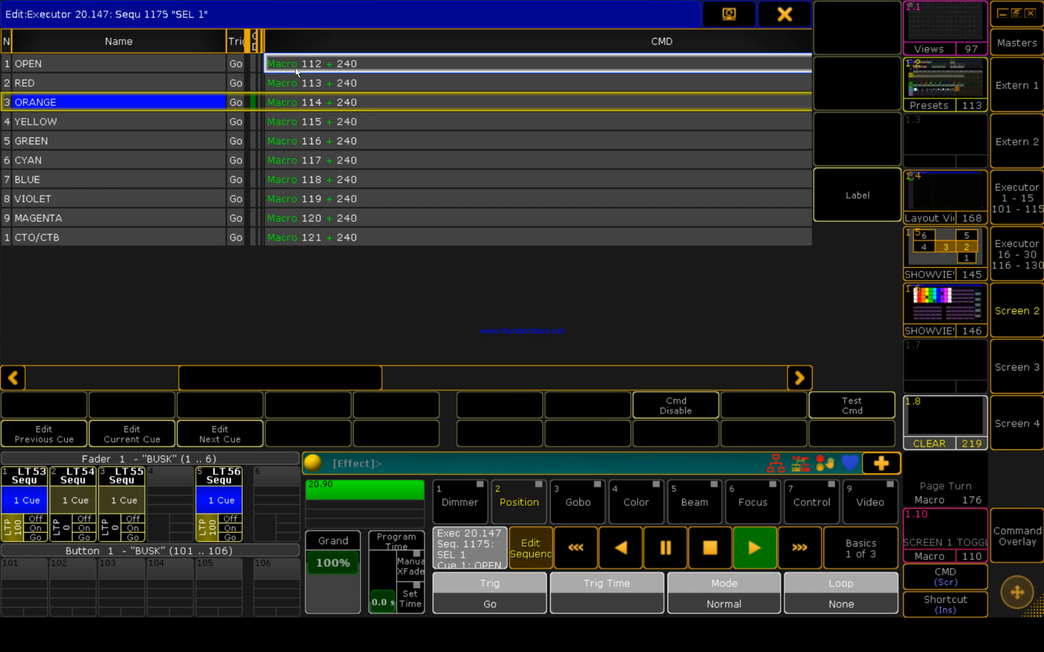
left_click(770, 7)
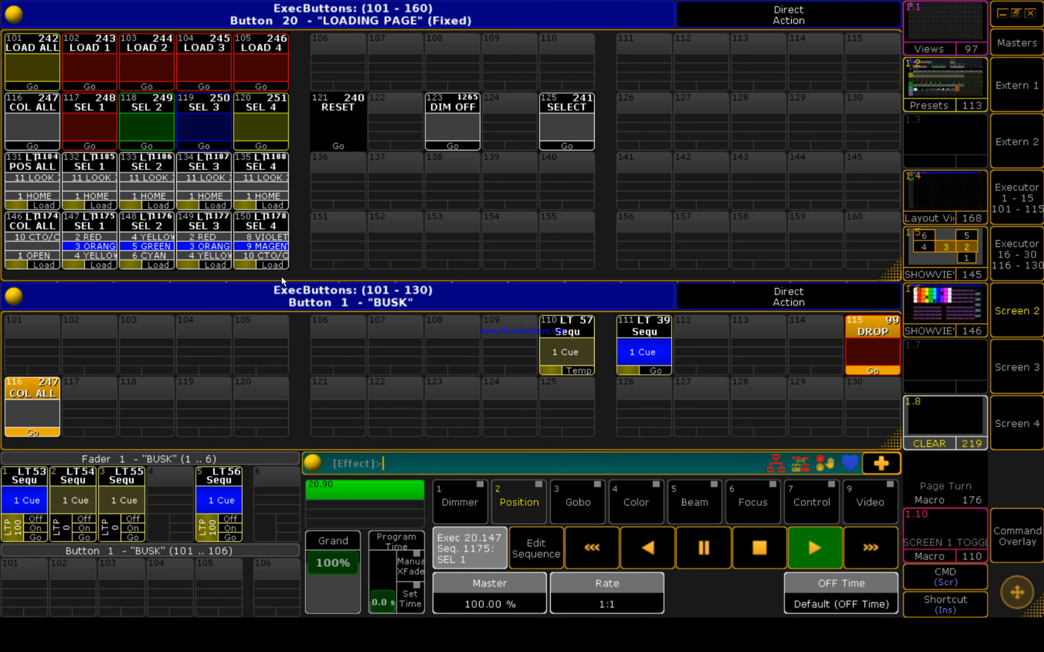
Step: Fix the second executor button window, showing the BUSK page, to COLOUR LAYOUT page 101
left_click(16, 297)
left_click(16, 297)
left_click(16, 297)
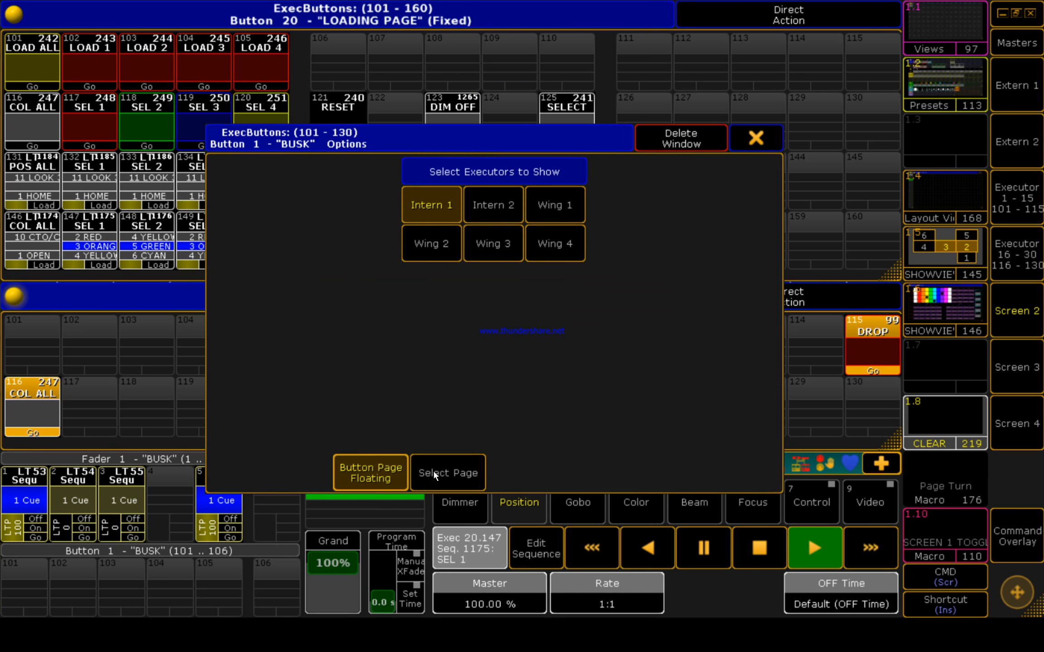
left_click(436, 475)
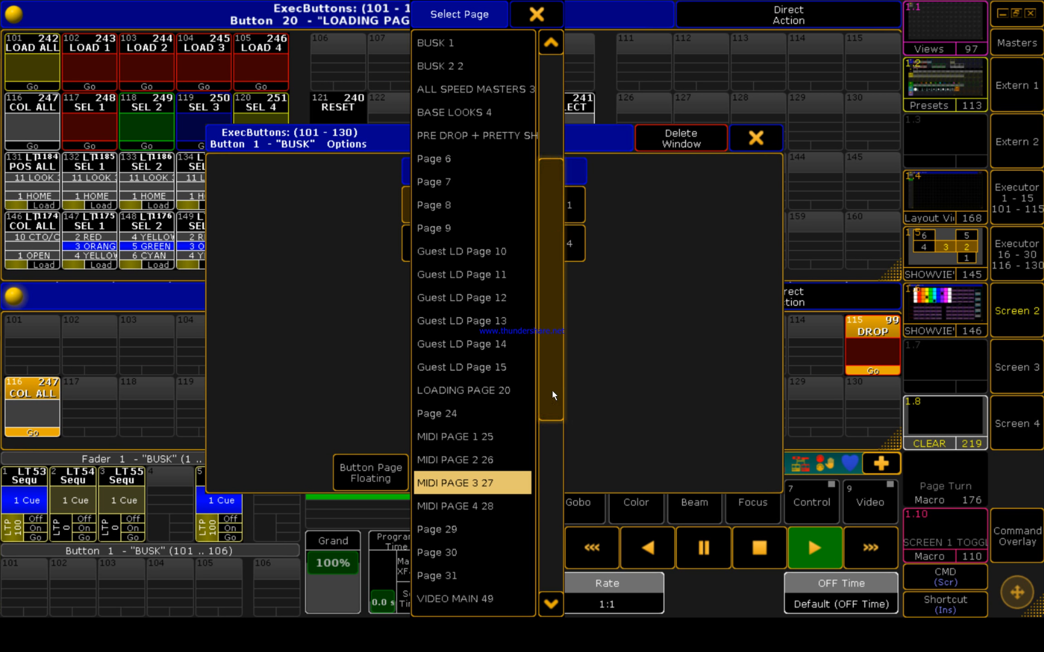
left_click_drag(551, 389, 544, 451)
left_click(511, 390)
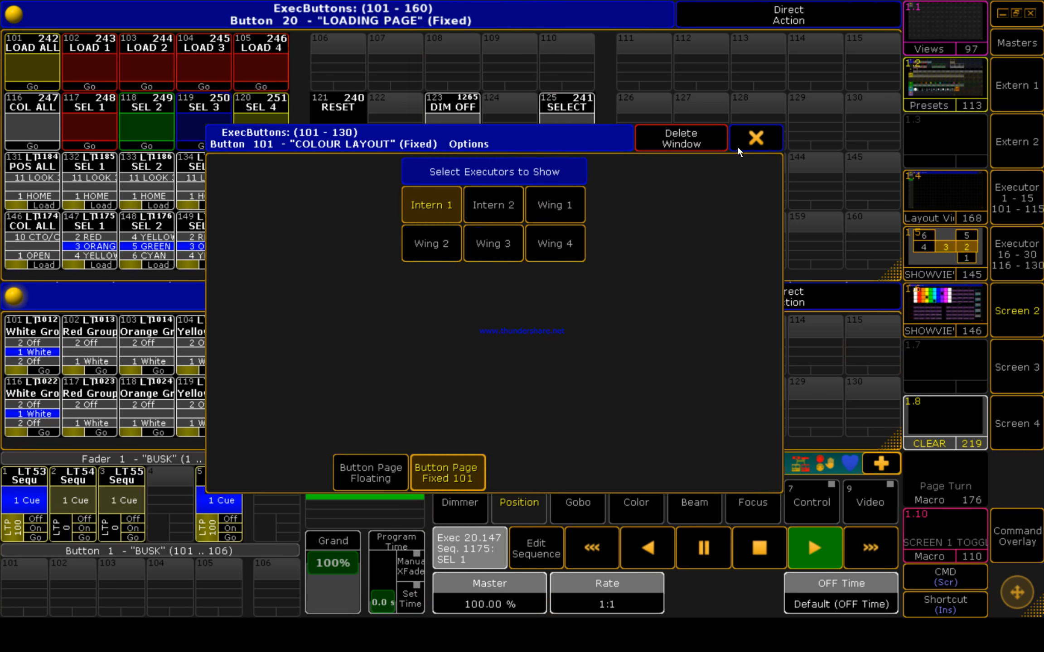
left_click(737, 144)
Step: Turn on Direct Action for the COLOUR LAYOUT window and fire several Group 1 colour executors, finishing with White
left_click(98, 339)
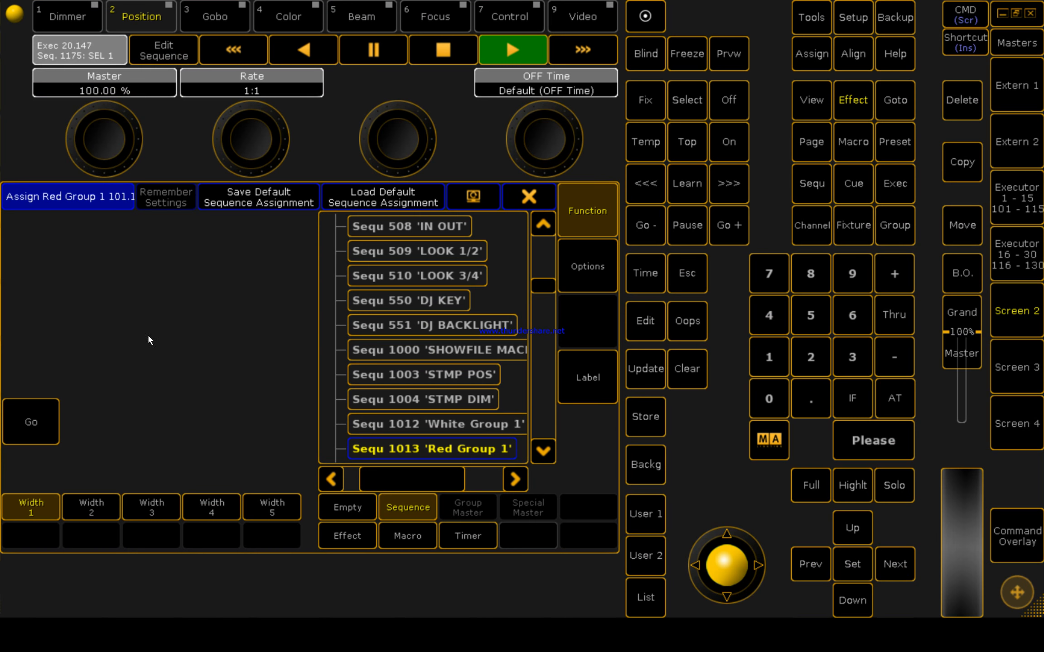
left_click(516, 195)
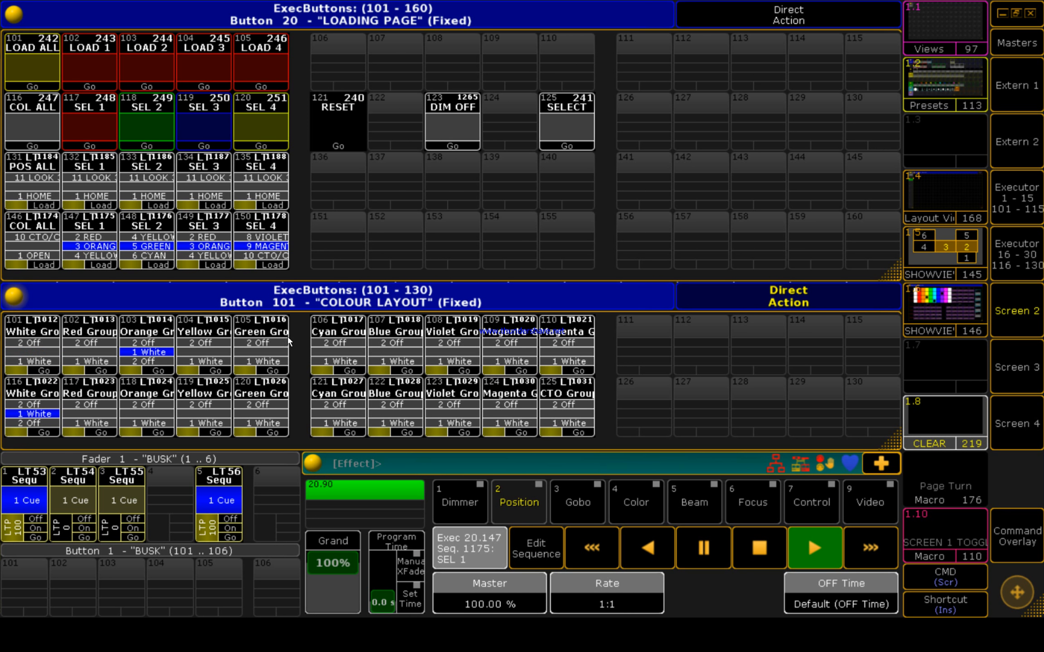
left_click(272, 338)
left_click(464, 337)
left_click(567, 338)
left_click(28, 361)
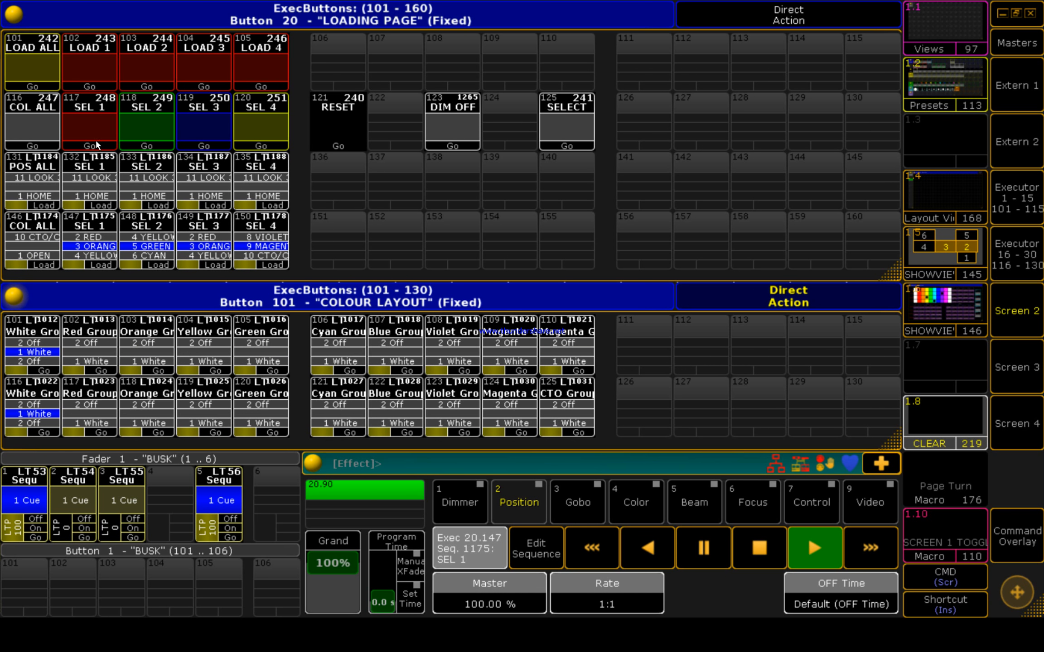
Step: Reopen the SEL 1 colour sequence, examine the macro command of the OPEN cue, and close it
left_click(85, 234)
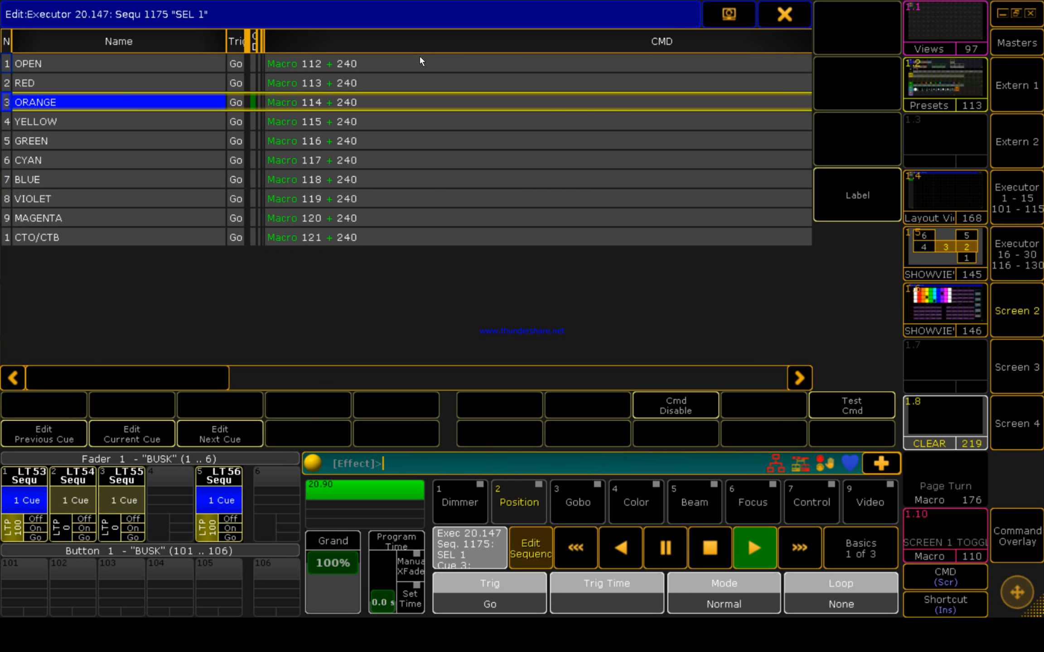
left_click(393, 68)
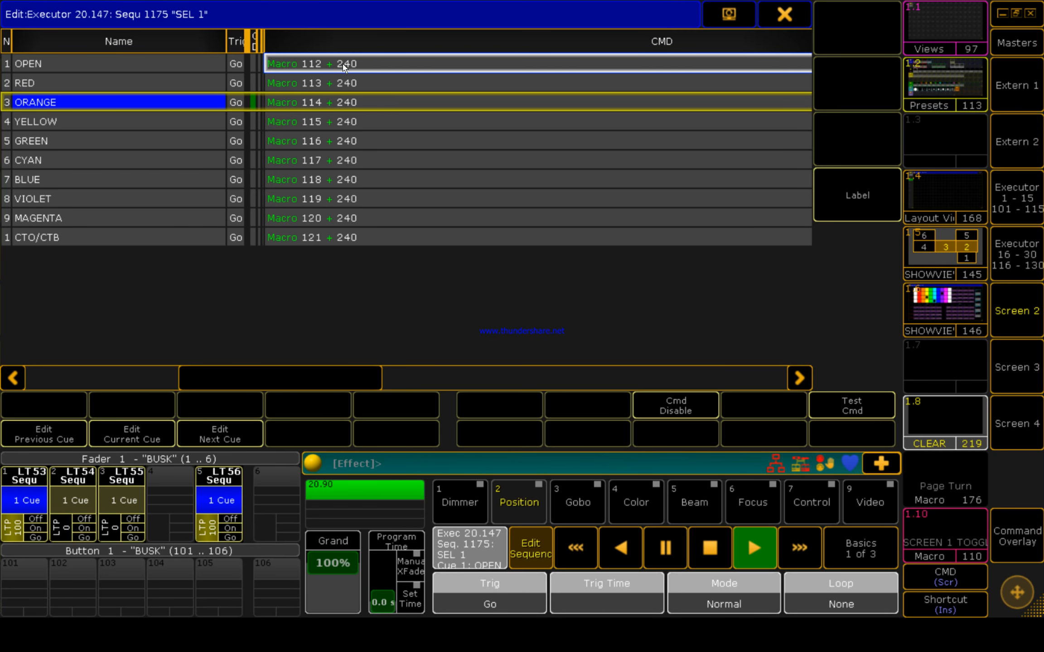
left_click(772, 19)
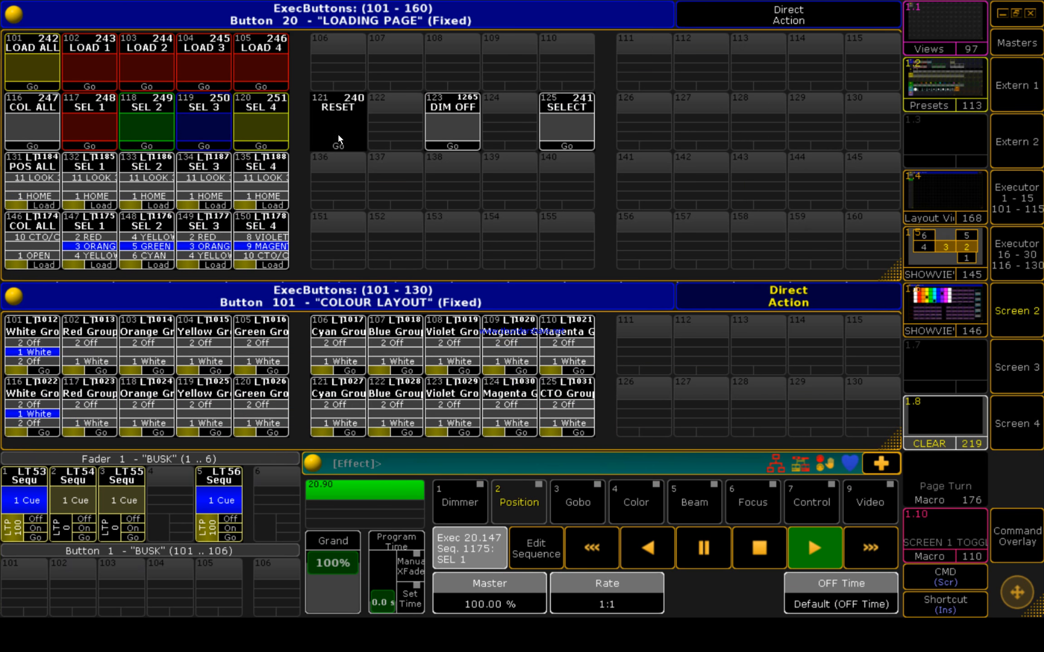
Step: Open the RESET macro for editing, examine its SetVar lines and the final Select Executor line, and close it
left_click(337, 133)
left_click(231, 264)
left_click(512, 305)
scroll(542, 311, "down", 2)
left_click(280, 419)
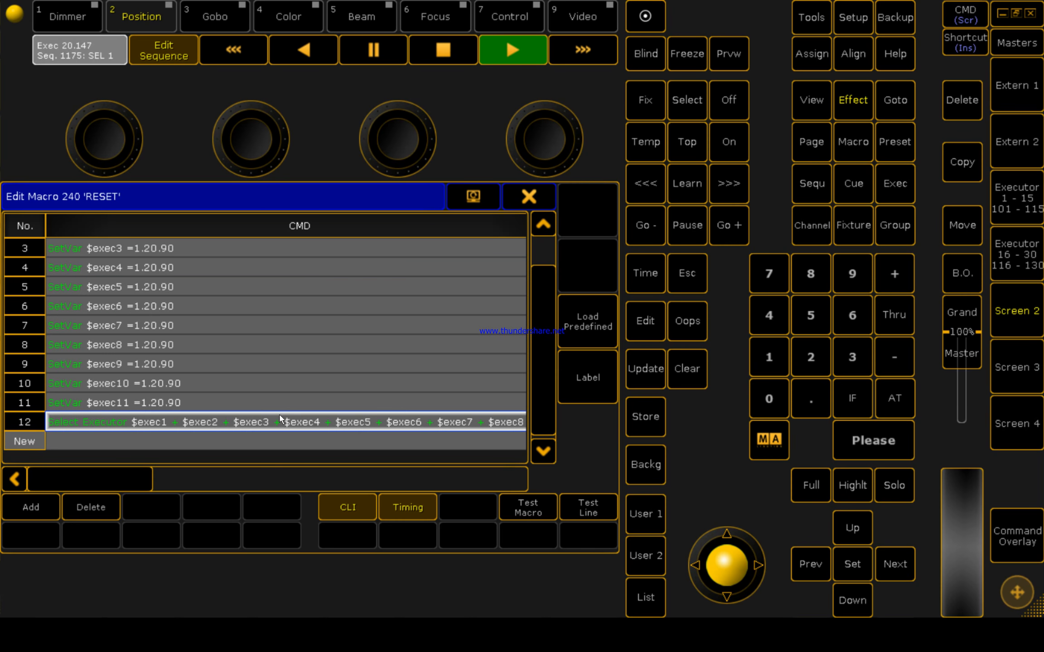
scroll(533, 336, "up", 2)
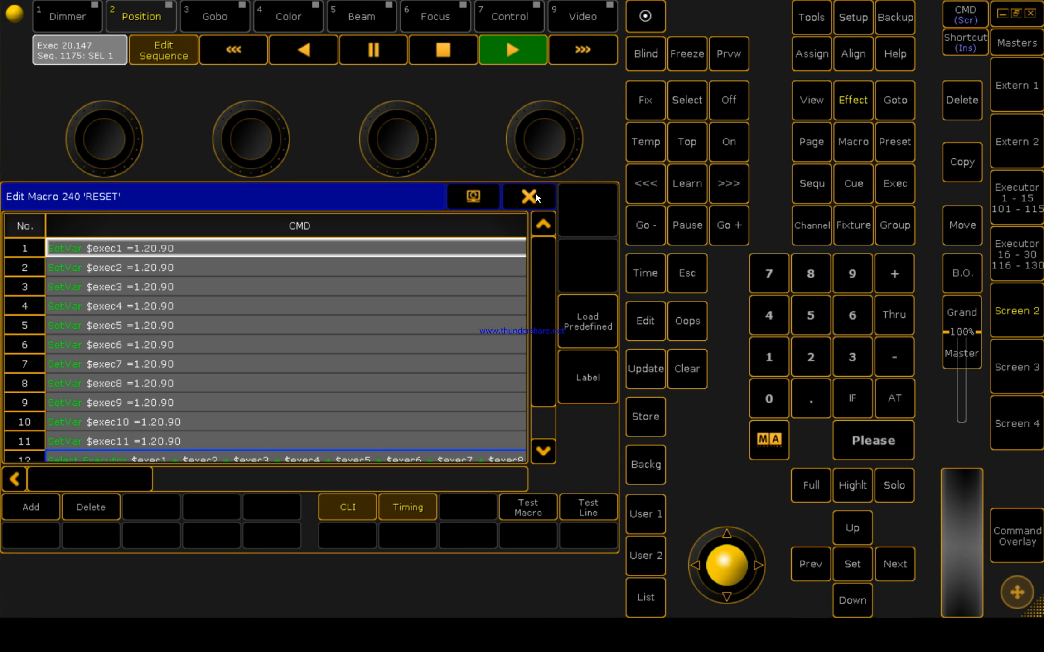
left_click(528, 196)
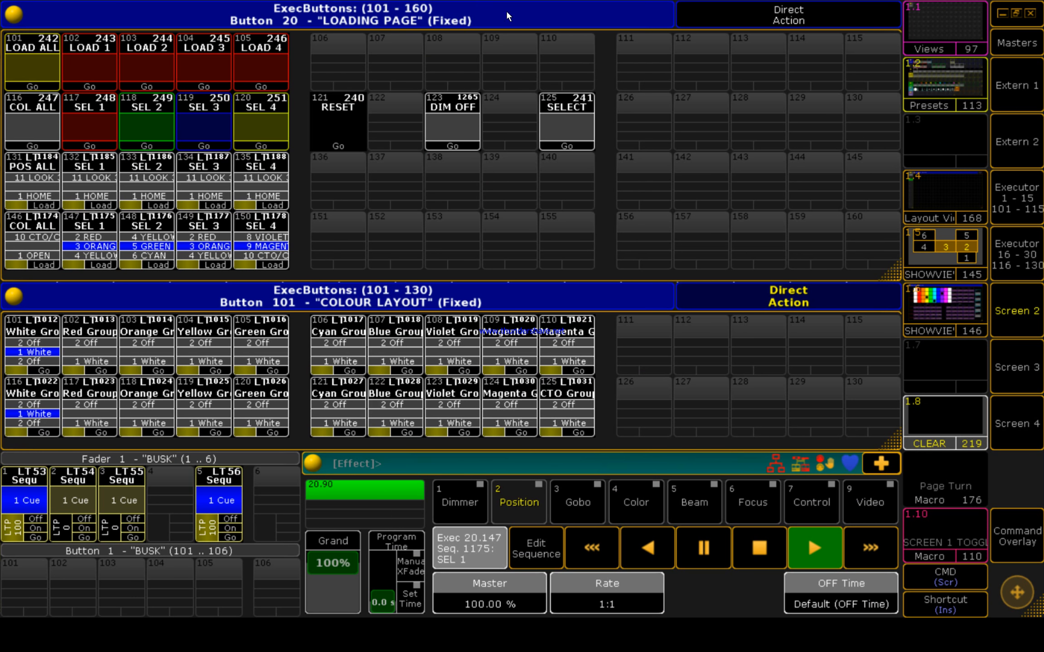
Step: Open the SEL 1 macro on executor 117, examine its first command line, and close the editor
right_click(108, 112)
left_click(210, 251)
left_click(520, 201)
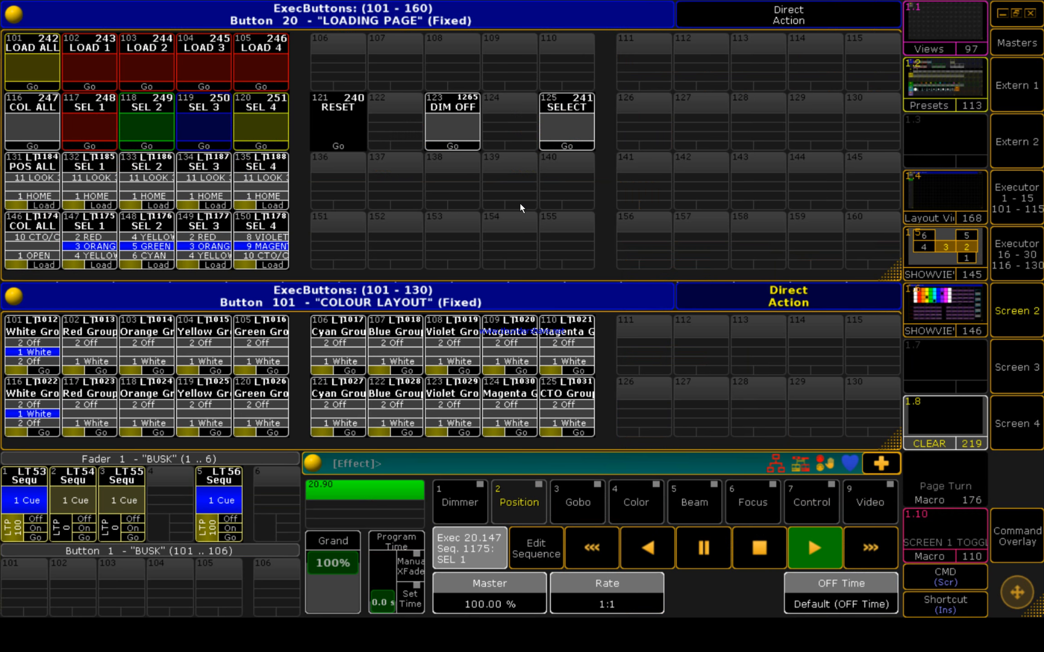
Step: Examine the SEL 1 macro's SetVar line, close its editor, and run the macro to load the BLUE cue
right_click(81, 125)
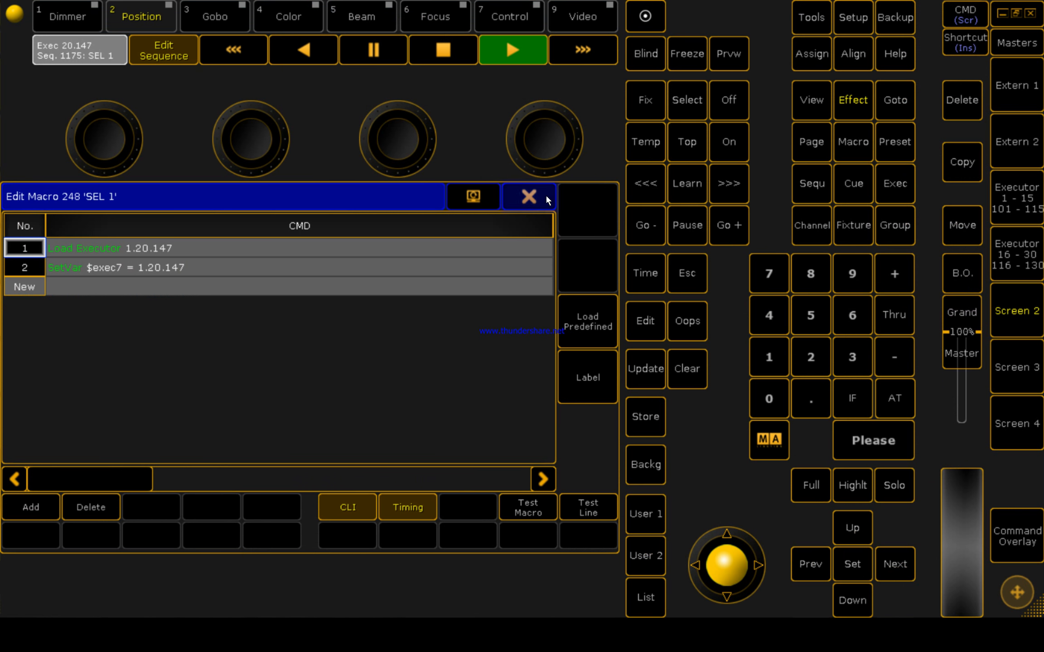
left_click(545, 198)
left_click(101, 116)
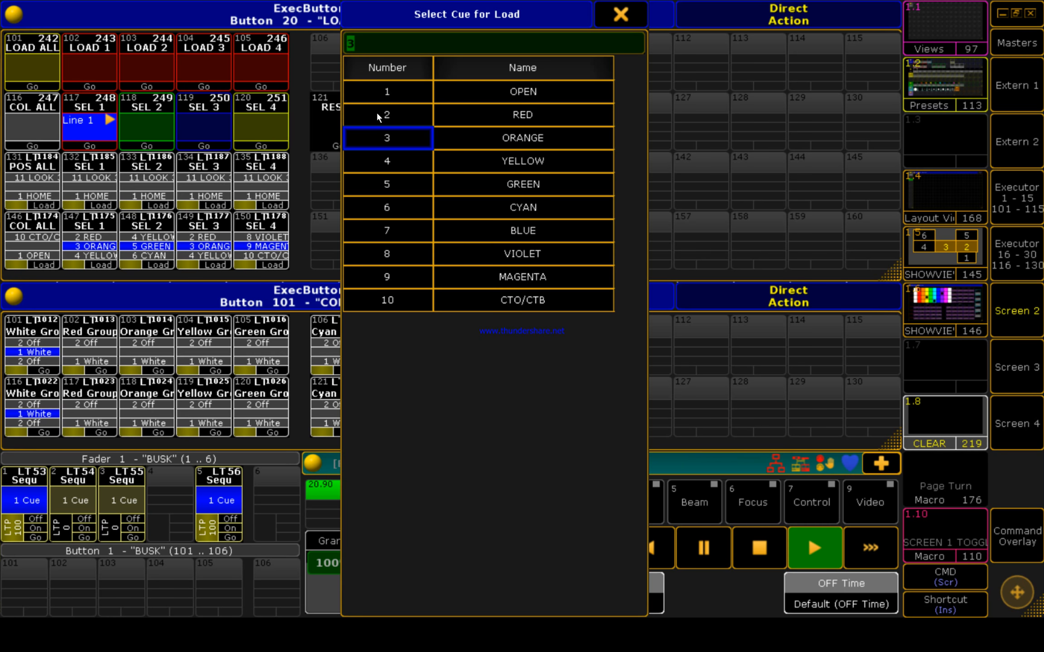
left_click(537, 223)
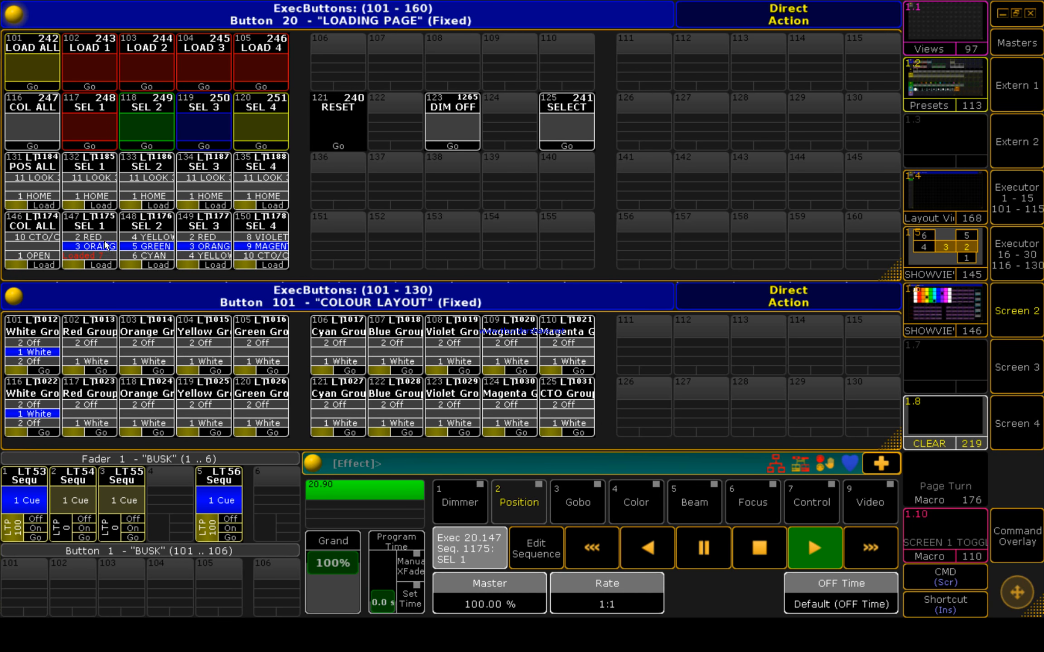
Step: Open the SELECT macro on executor 125, examine its Select Executor command line, and close the editor
left_click(560, 122)
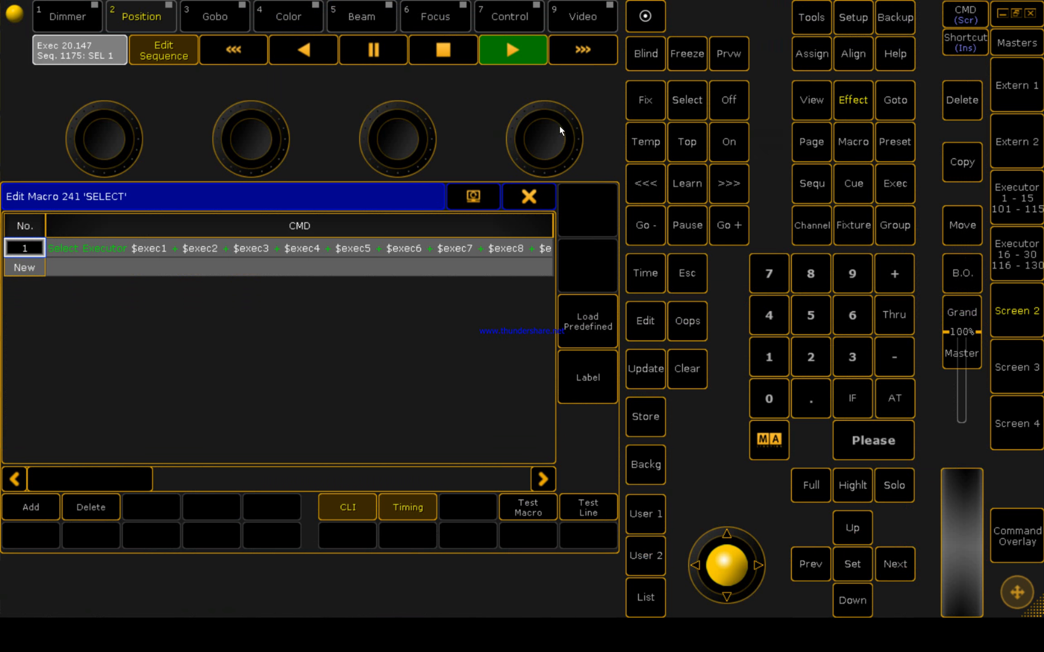
left_click(99, 252)
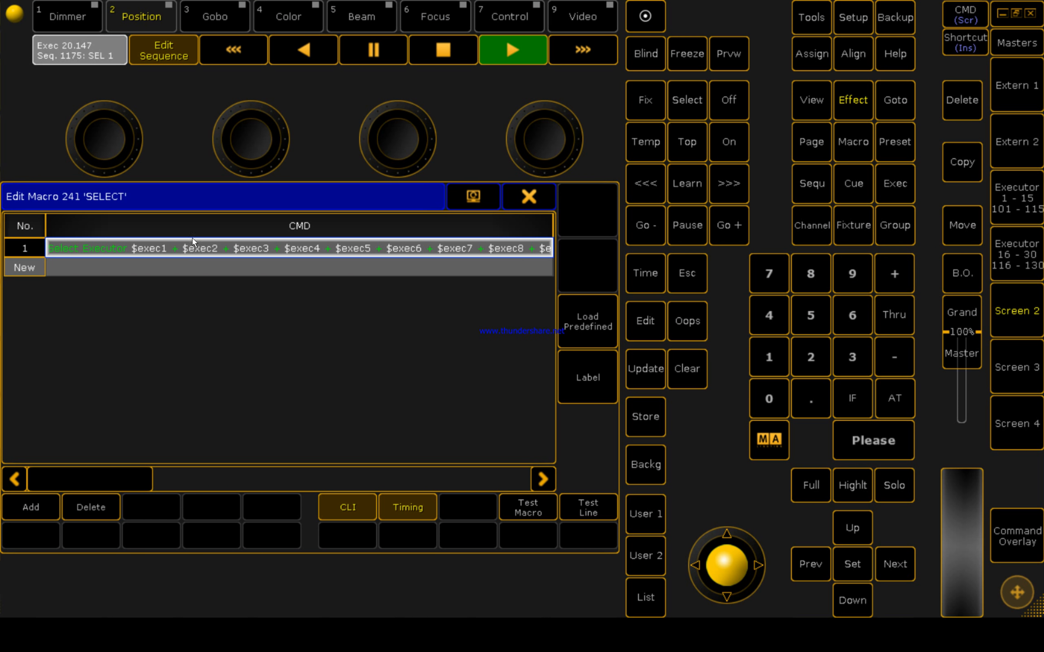
left_click(516, 193)
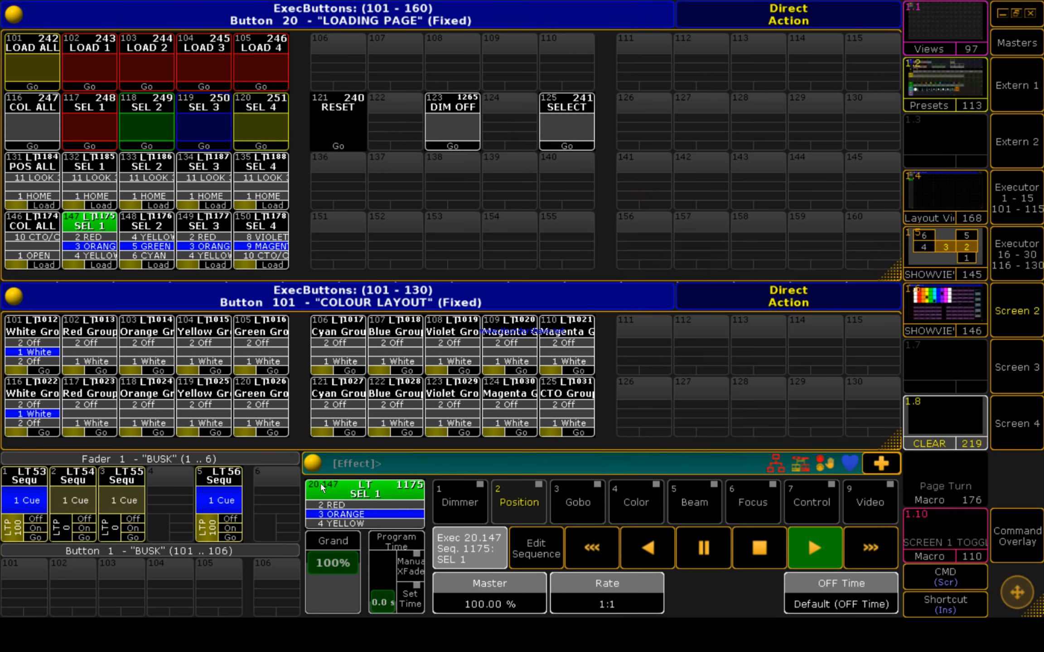
Step: List the global variables with ListVar, read the $EXEC entries in the command line feedback, and close it
type("lis")
type("teffect")
key("Return")
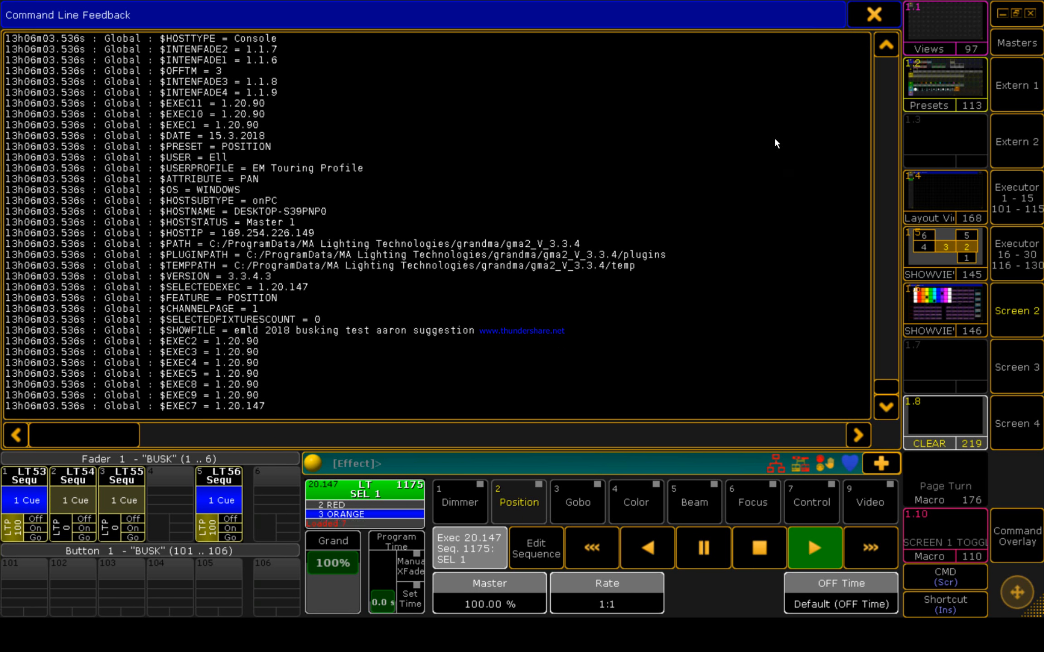
left_click(872, 16)
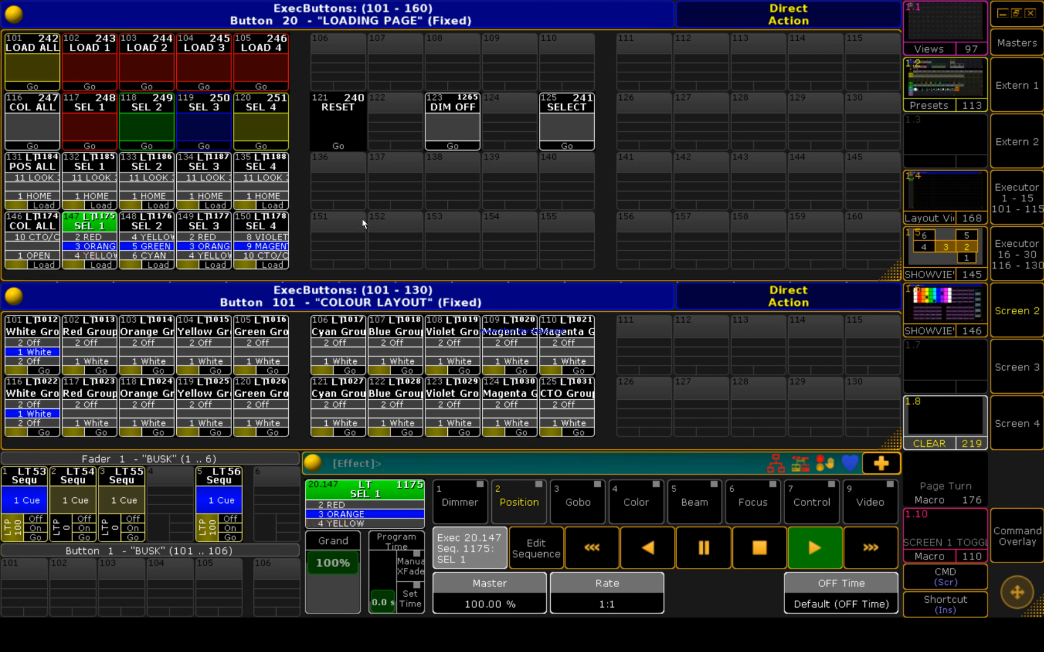
Step: Fire the loaded SEL 1 cue with Go in the Master Section and check the commands of the Blue Group 1 sequence
left_click(1010, 44)
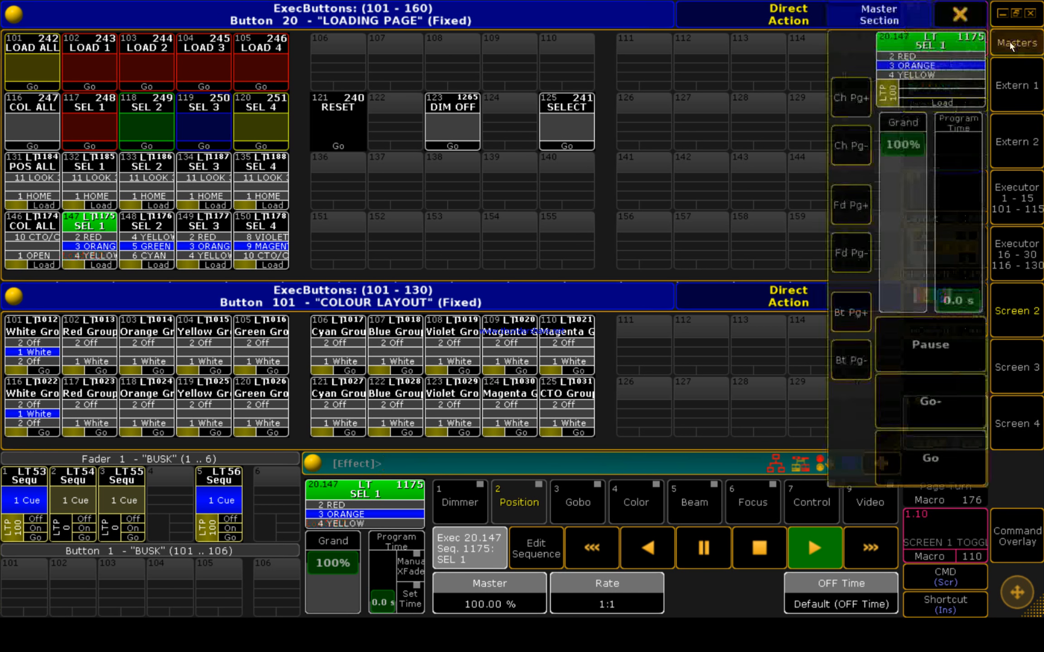
left_click(918, 453)
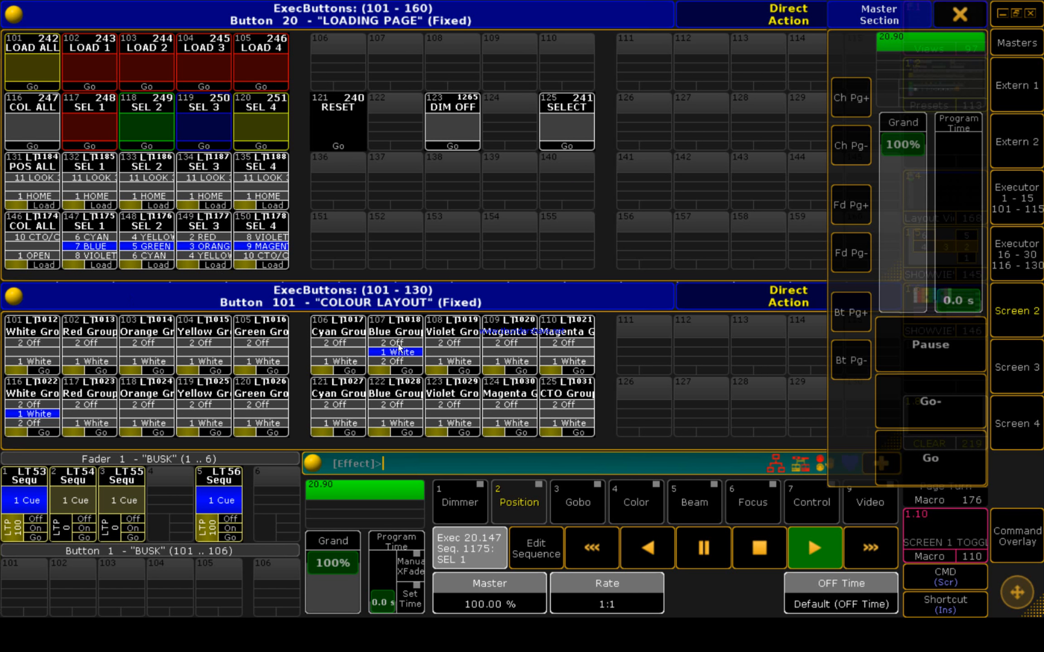
left_click(392, 331)
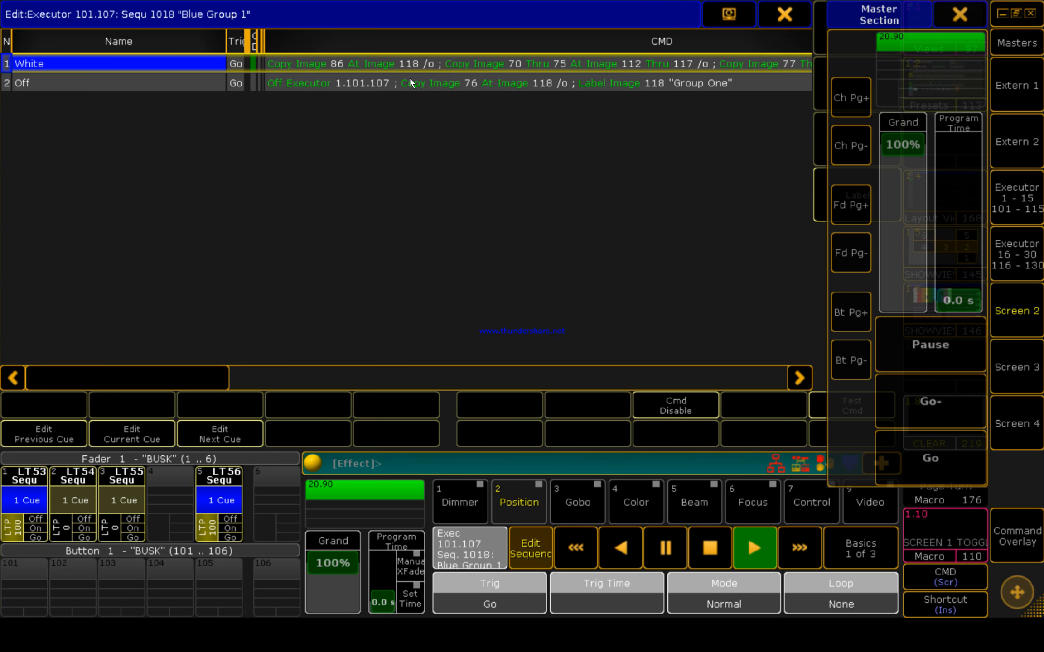
left_click(784, 13)
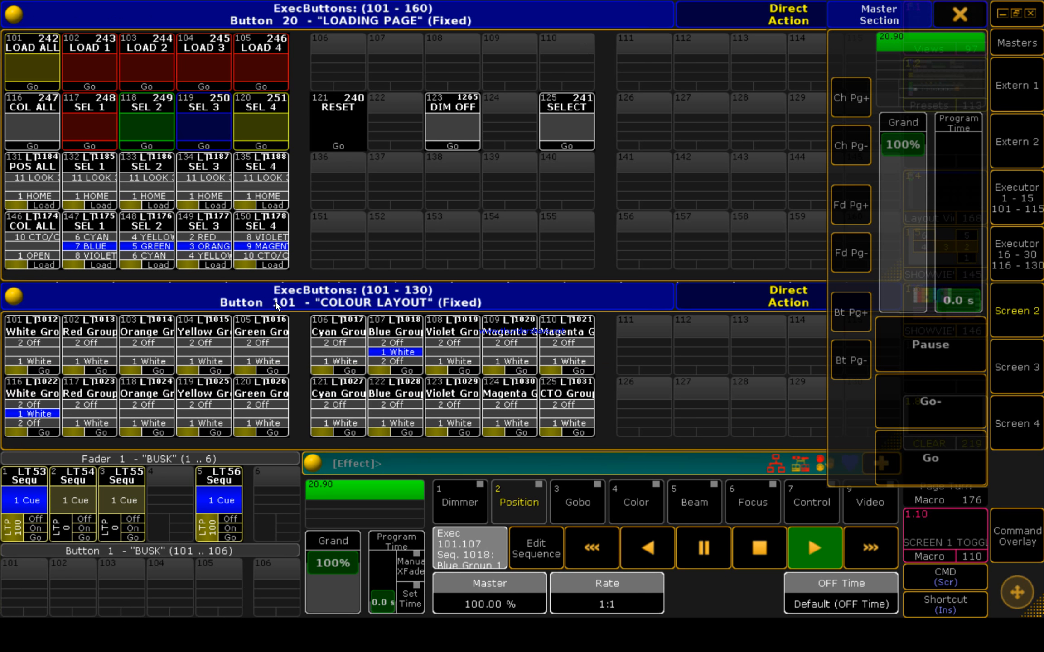
Step: Open the SEL 1 colour sequence on executor 147, examine the BLUE cue's macro command, and close it
right_click(85, 239)
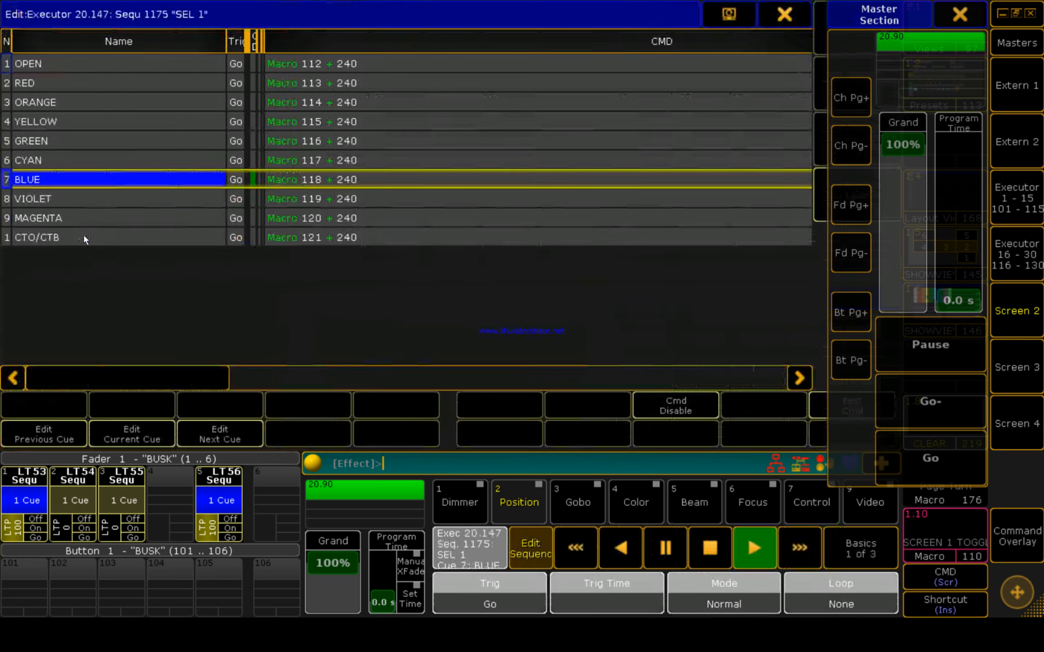
left_click(283, 180)
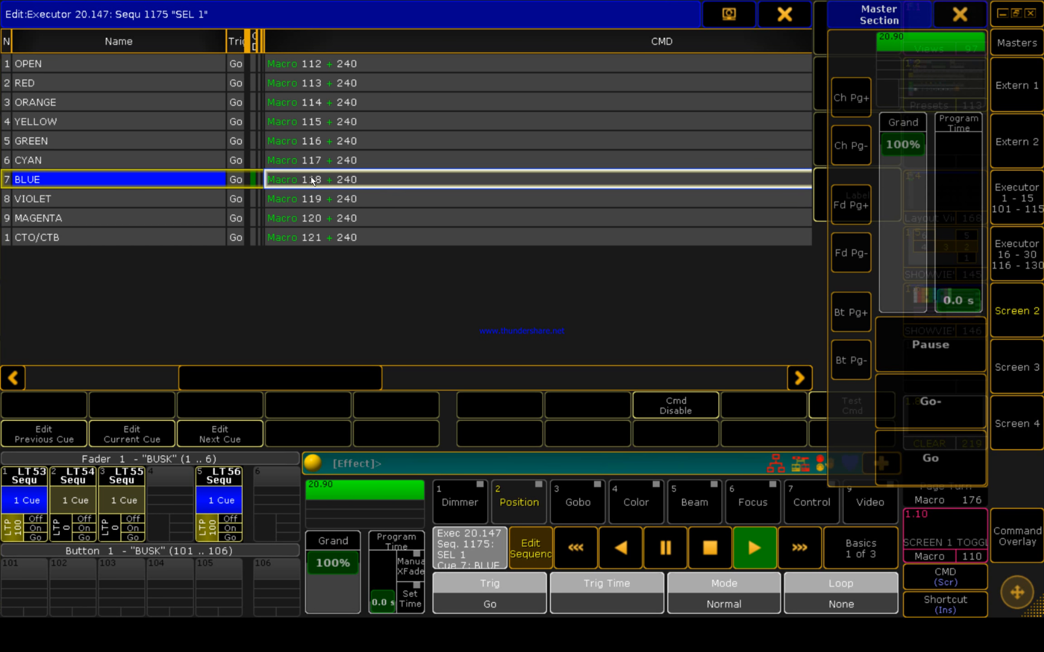
left_click(794, 14)
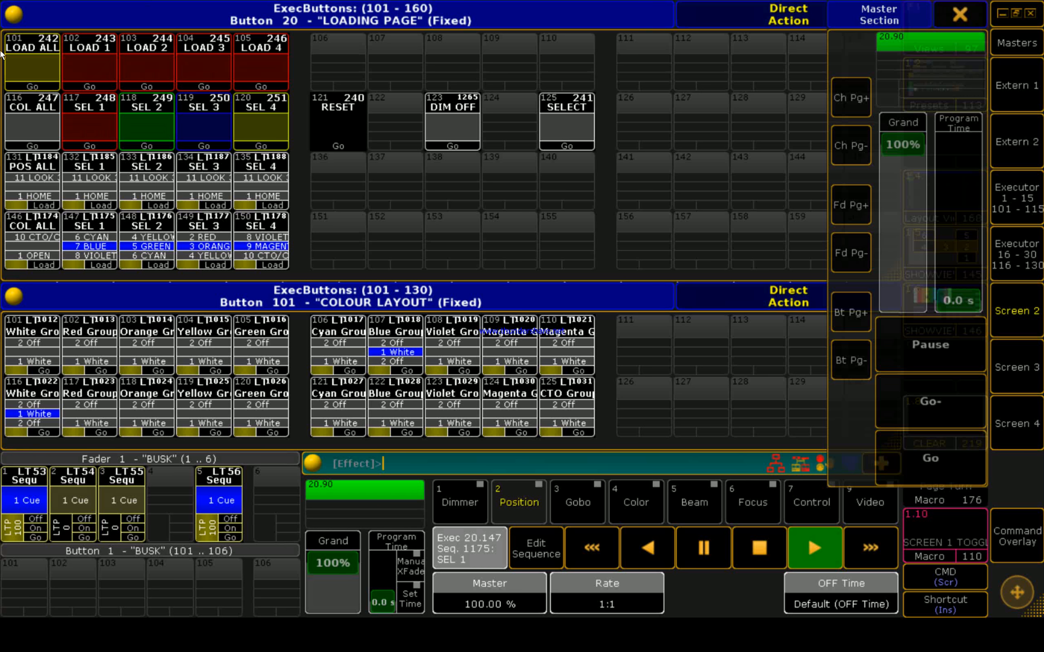
Step: Show Screen 3 and switch it to the CLEAR view
left_click(1019, 311)
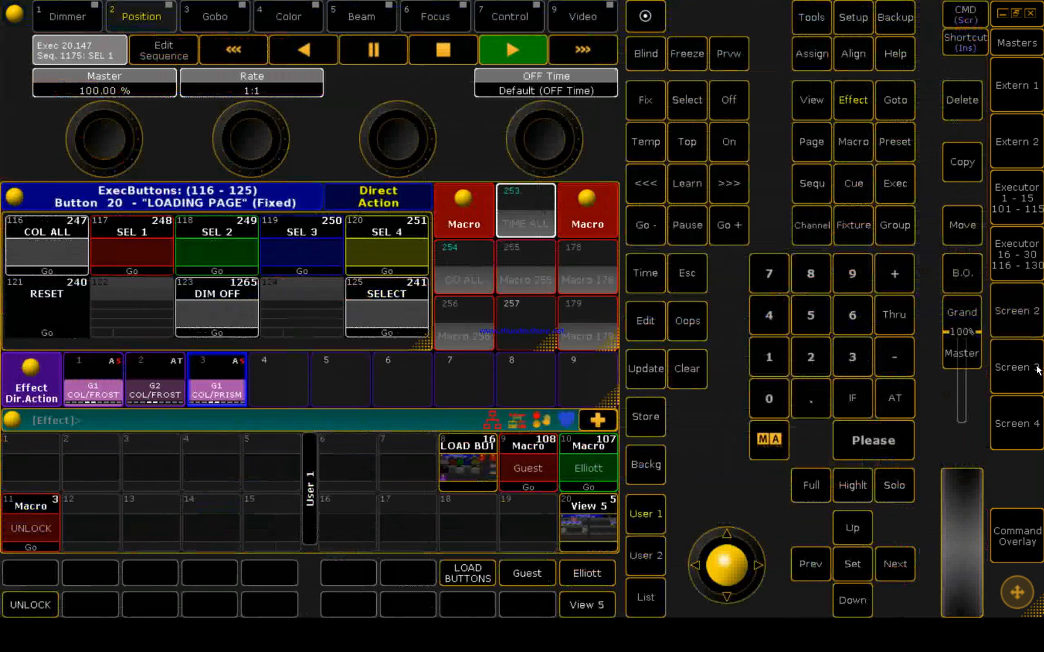
left_click(1016, 367)
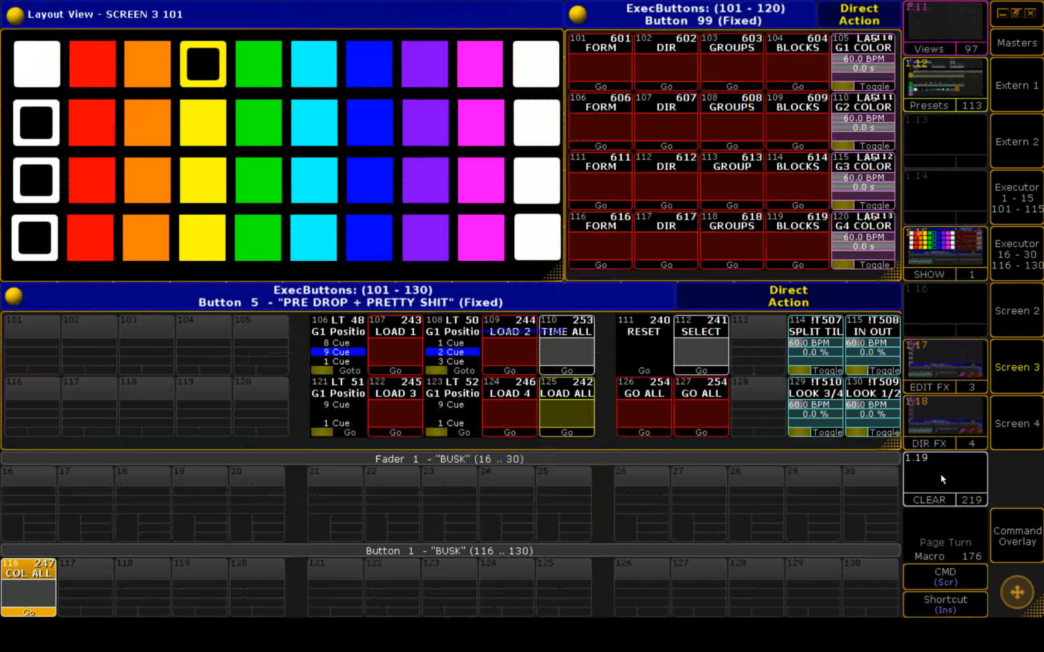
left_click(952, 498)
left_click(5, 19)
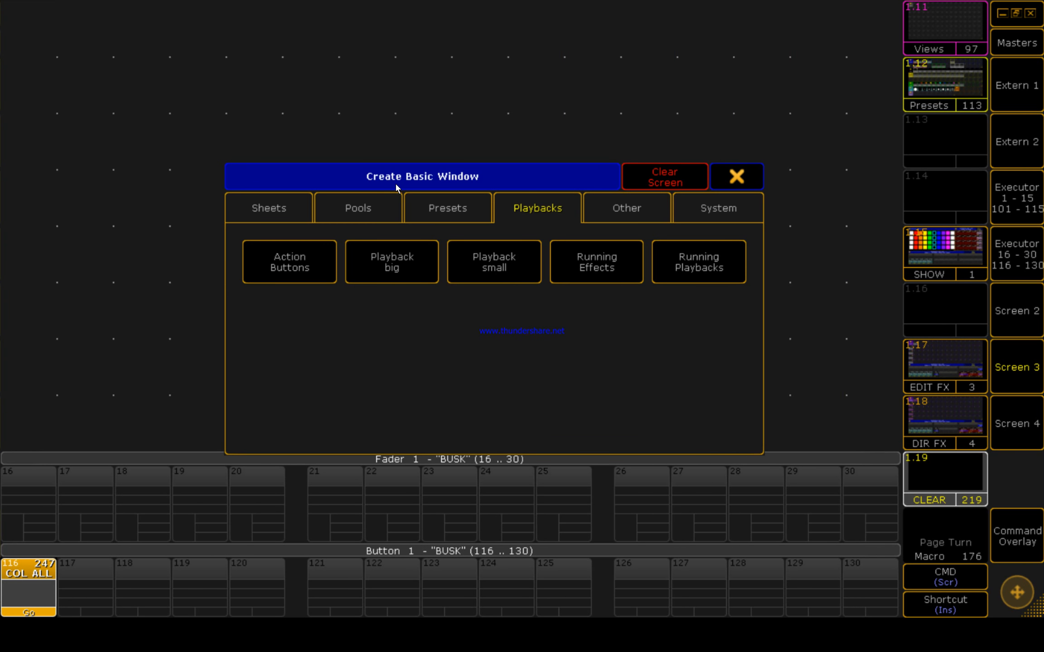
left_click(374, 199)
left_click(531, 205)
left_click(266, 278)
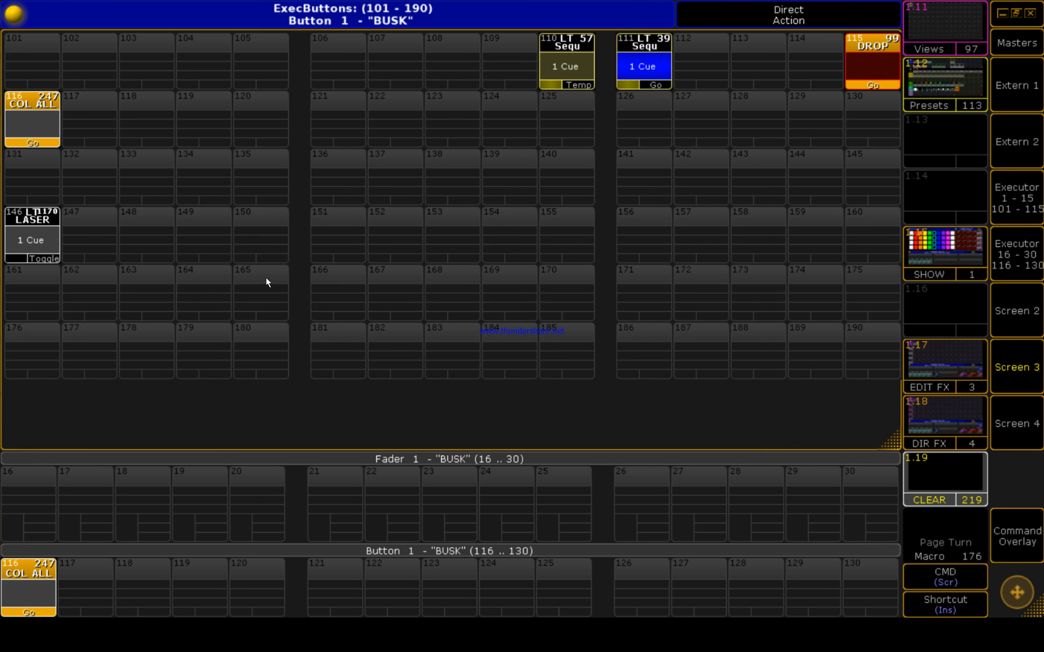
left_click(15, 17)
left_click(435, 459)
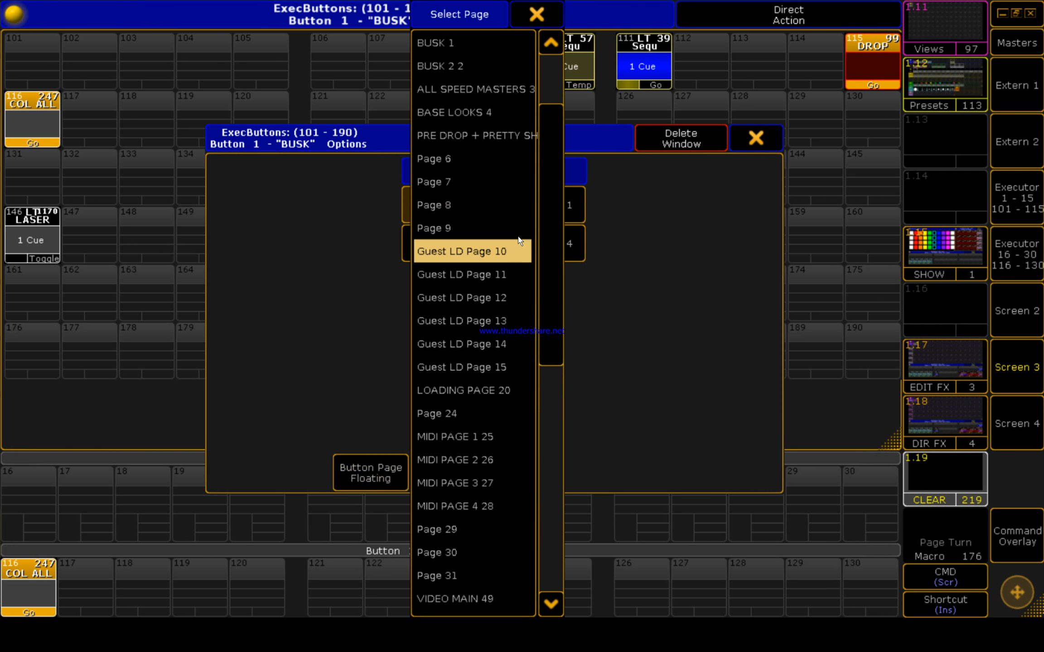
scroll(559, 296, "down", 5)
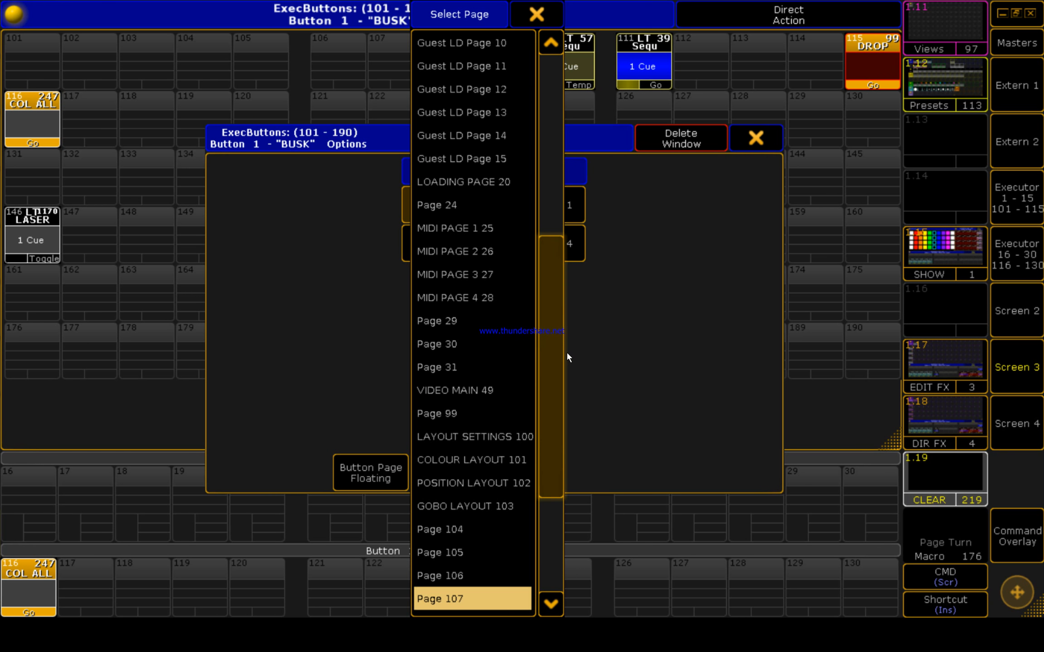
left_click(779, 148)
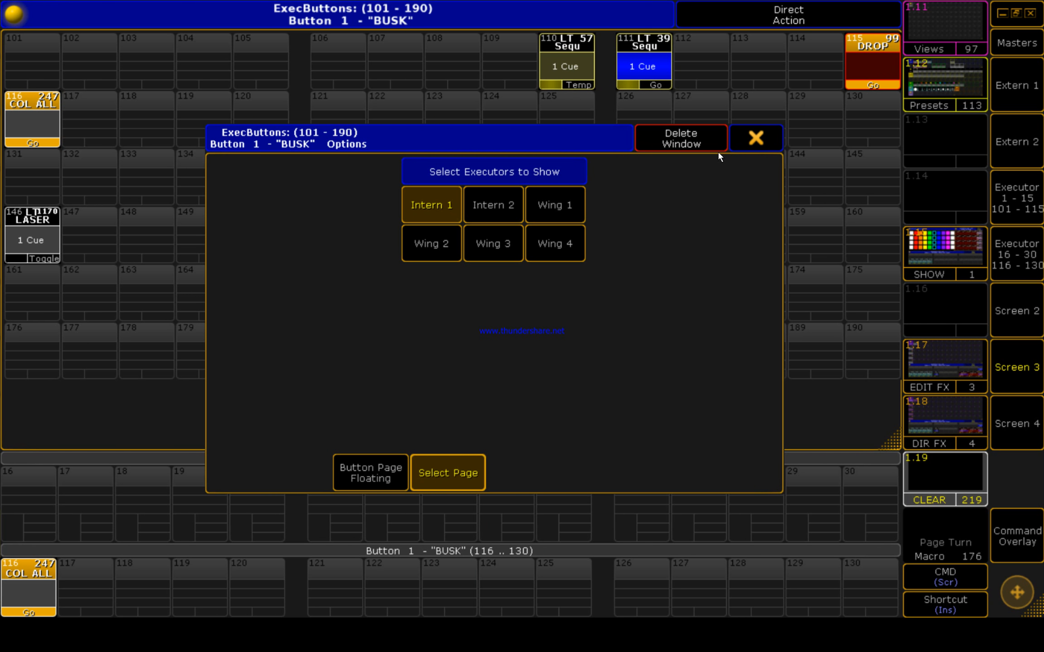
left_click(755, 137)
left_click(936, 463)
Step: Create a Macro pool window on the empty Screen 3
left_click(519, 319)
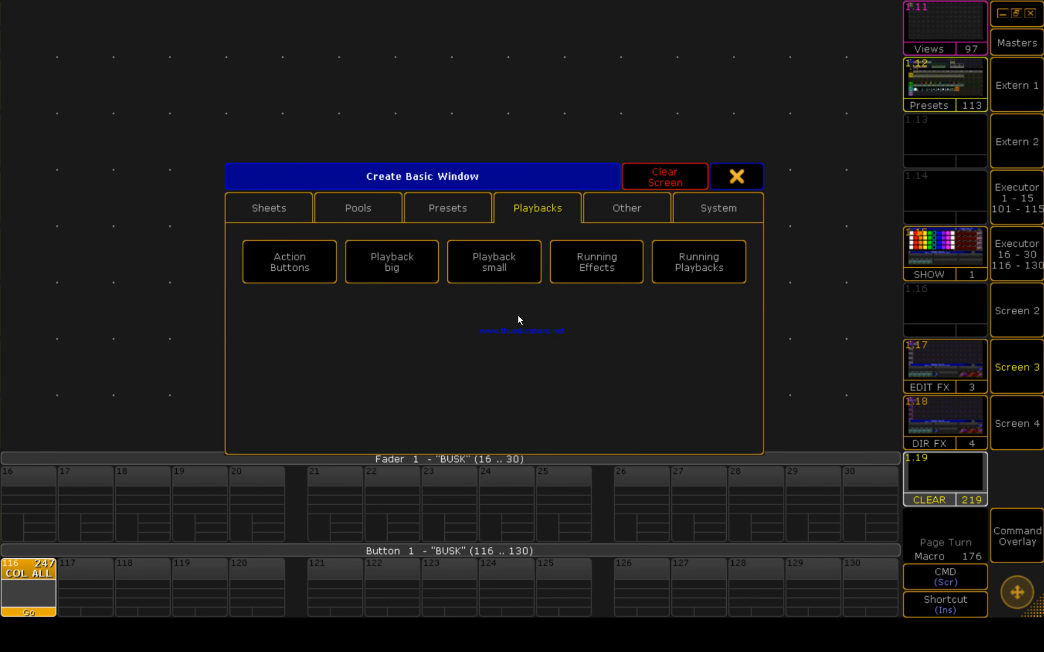
left_click(365, 208)
left_click(498, 308)
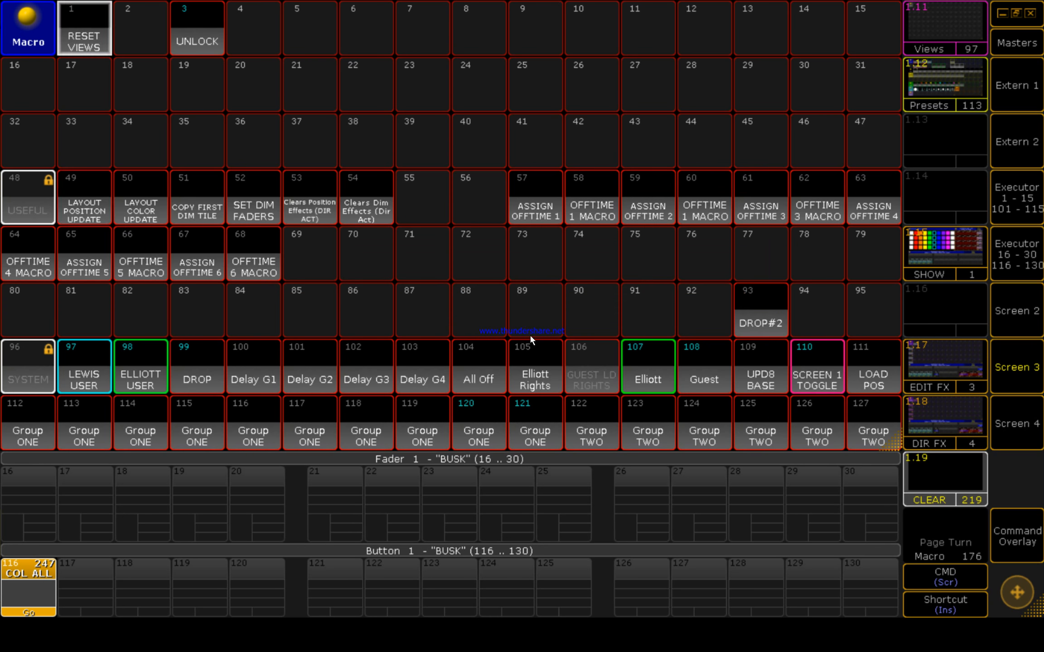
Step: Find macro 118 "Group ONE" in the pool, examine its Go Executor command, and close the editor
scroll(521, 322, "down", 6)
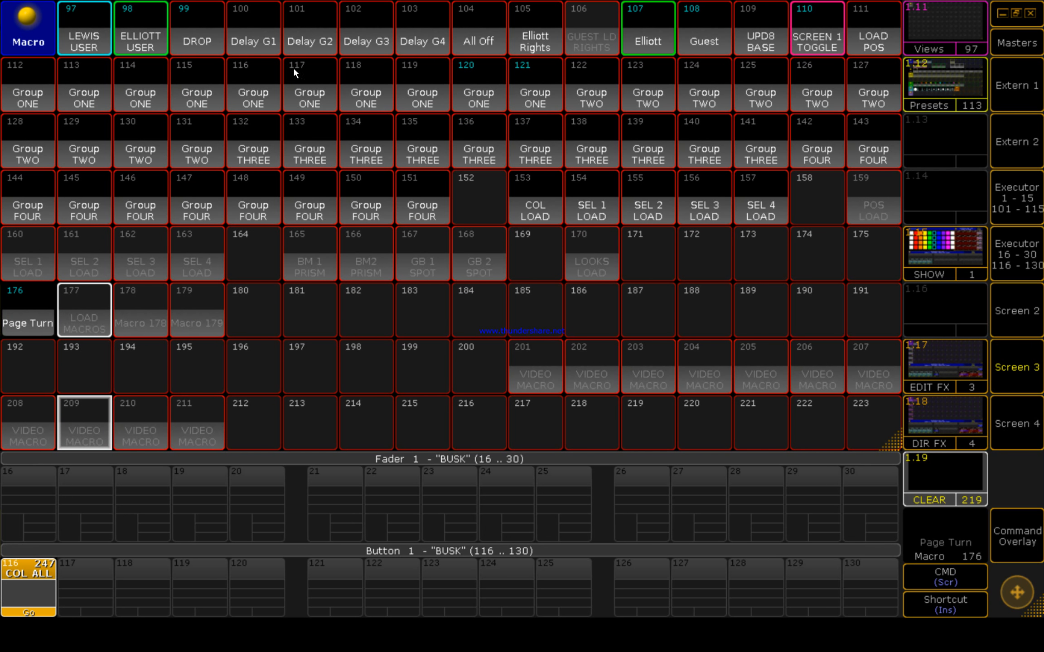
right_click(363, 85)
left_click(208, 257)
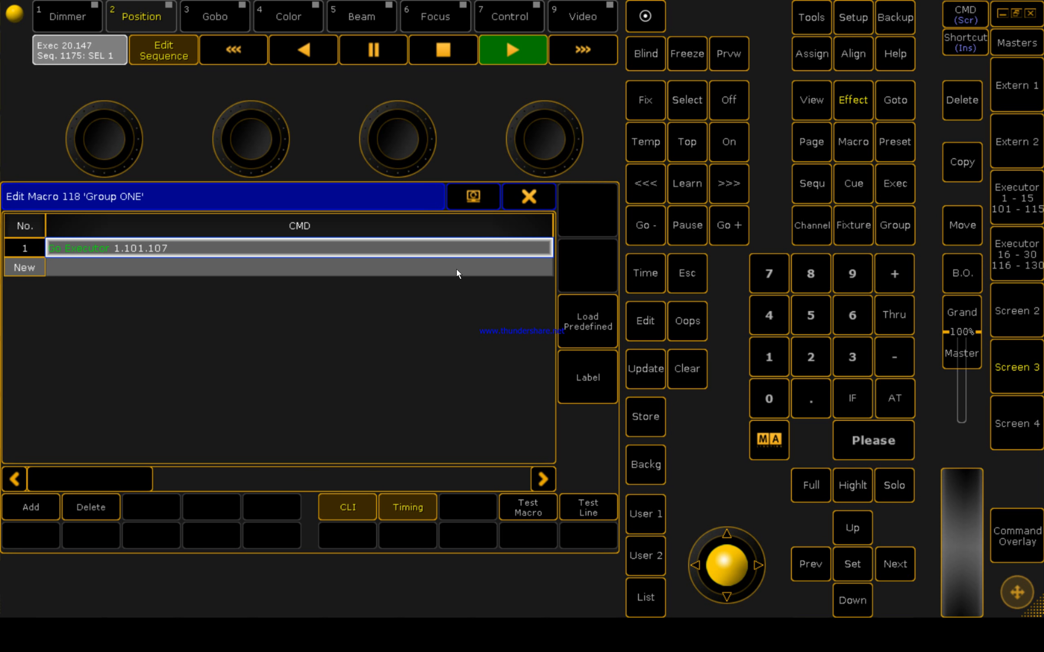
left_click(539, 198)
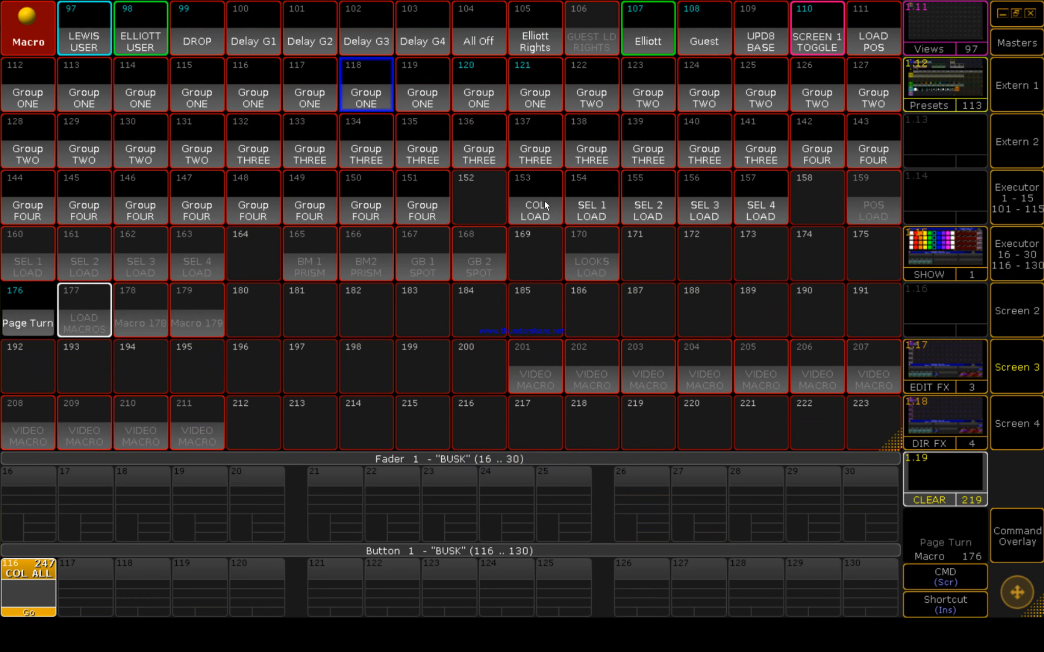
Step: Return to Screen 2, run the RESET macro, and check the $EXEC variables with ListVar
left_click(1024, 379)
left_click(1024, 315)
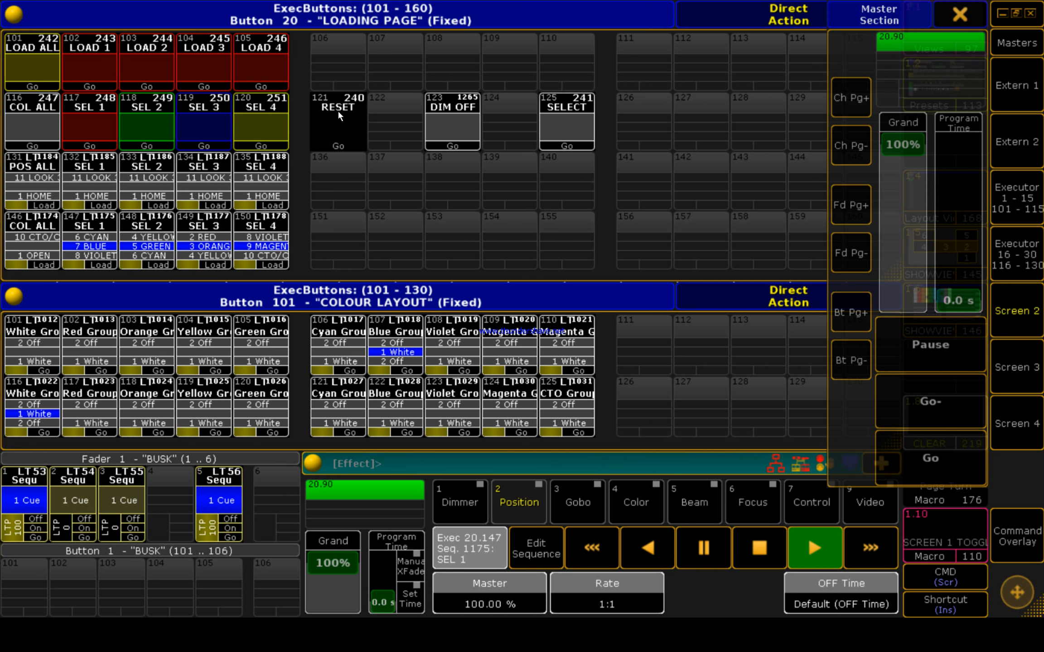
left_click(374, 469)
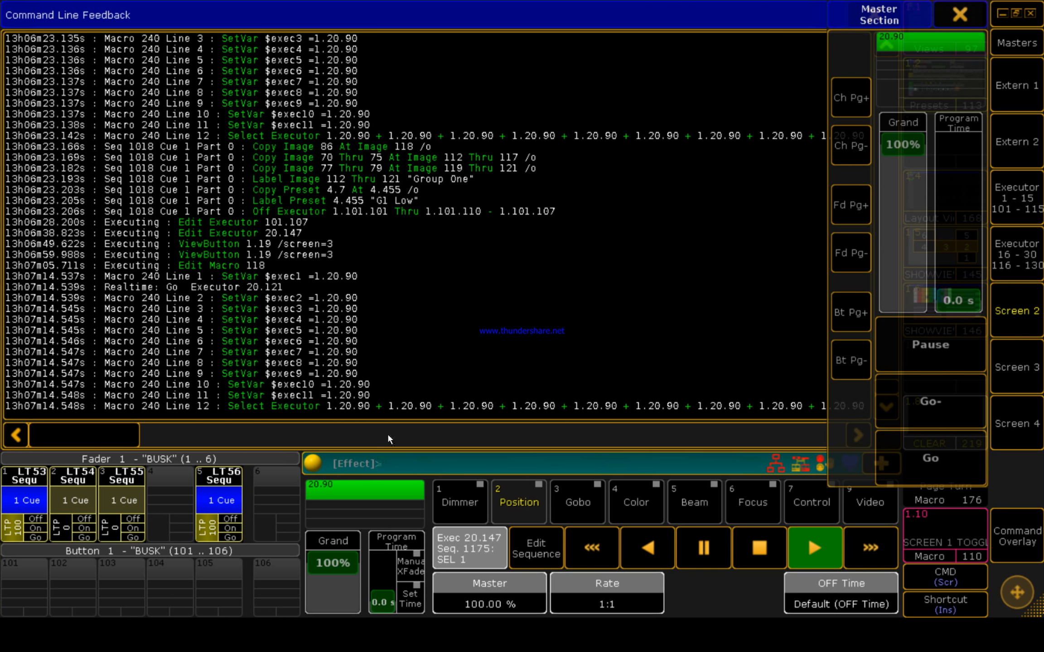
type("listvar")
key("Return")
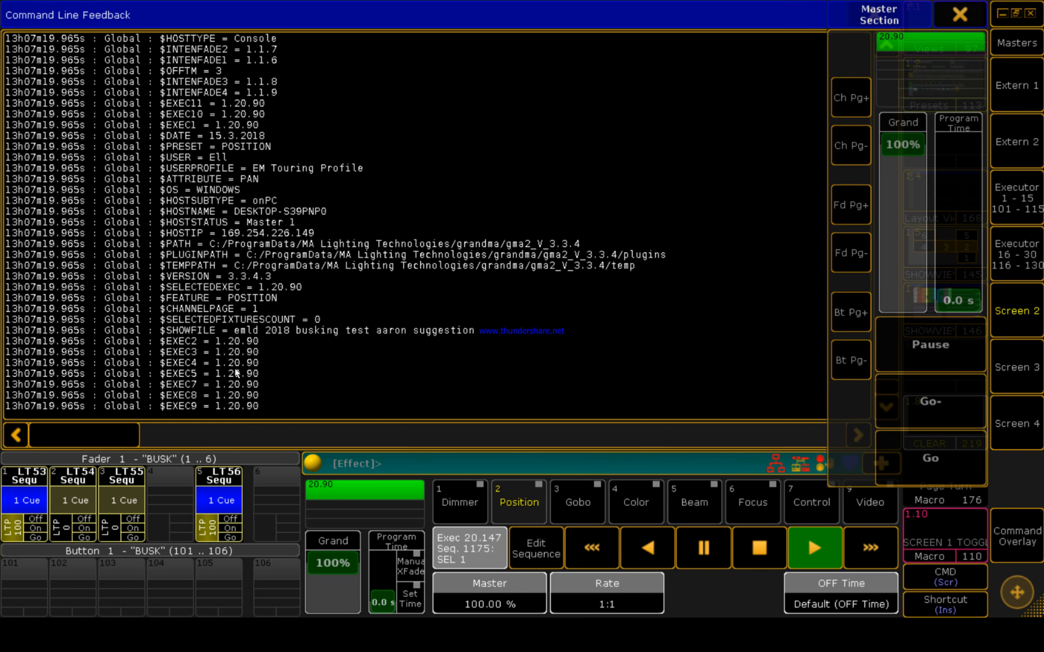
left_click(960, 14)
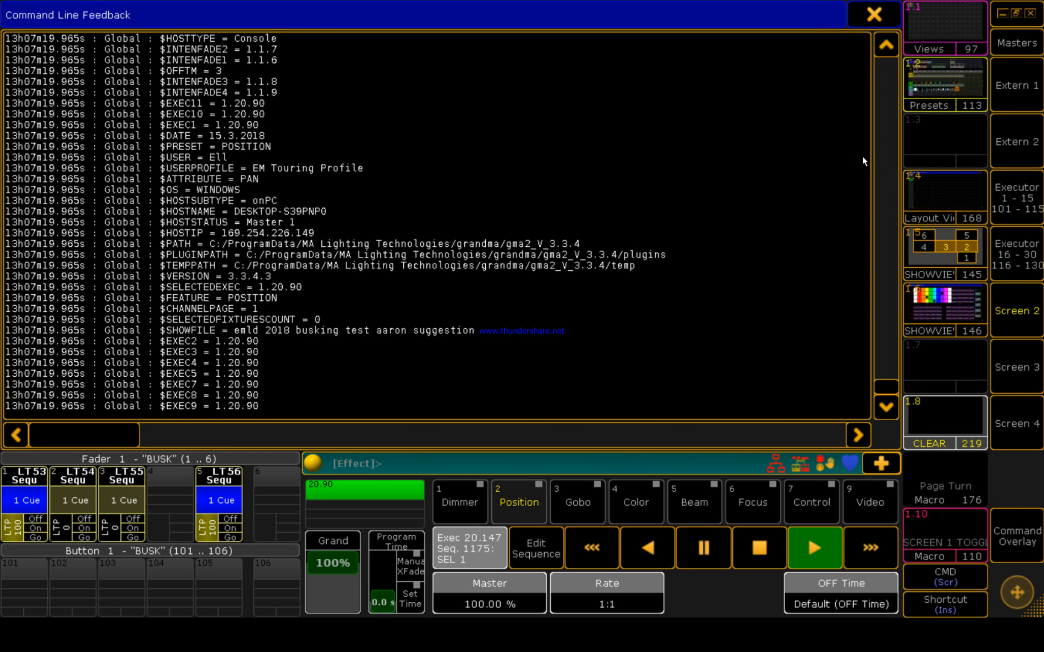
left_click(876, 15)
Step: Load the VIOLET cue through SEL 1 and the YELLOW cue through SEL 4
left_click(99, 128)
left_click(522, 254)
left_click(261, 125)
left_click(465, 168)
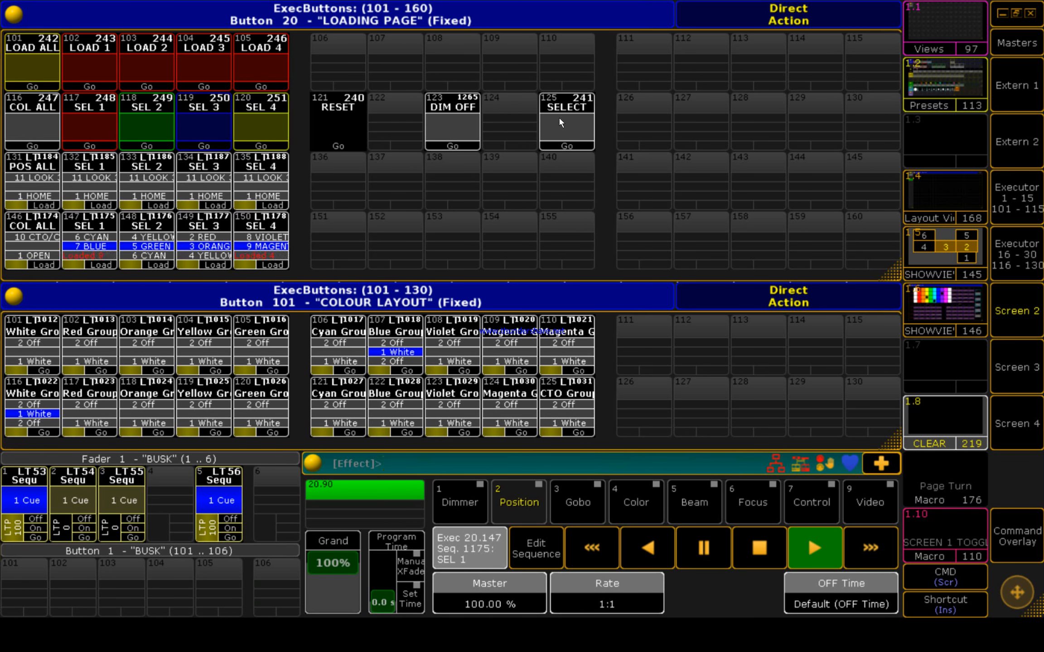
Step: List the variables with ListVar to read $EXEC7 and $EXEC10, and recheck the SELECT macro's Select Executor line
type("listvar")
key("Return")
left_click(317, 463)
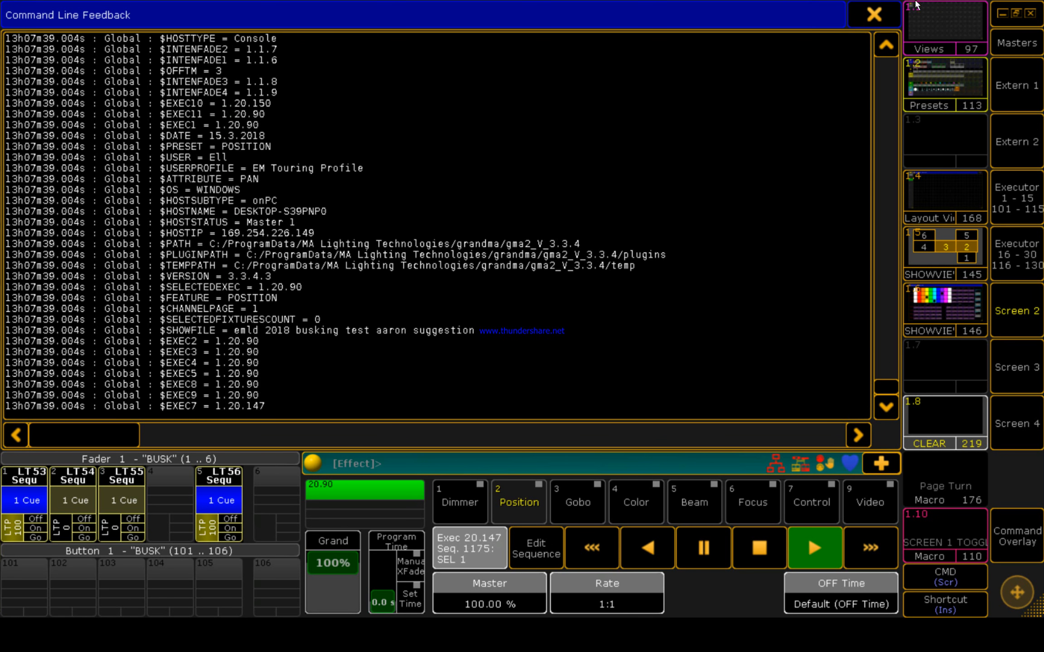
left_click(873, 15)
left_click(573, 113)
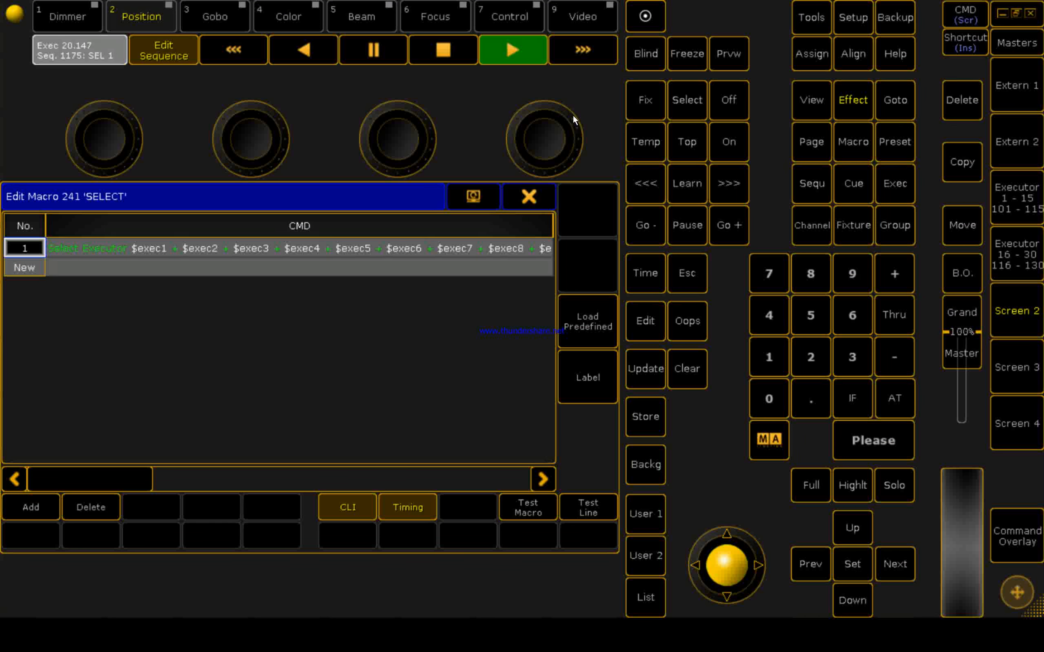
left_click(530, 196)
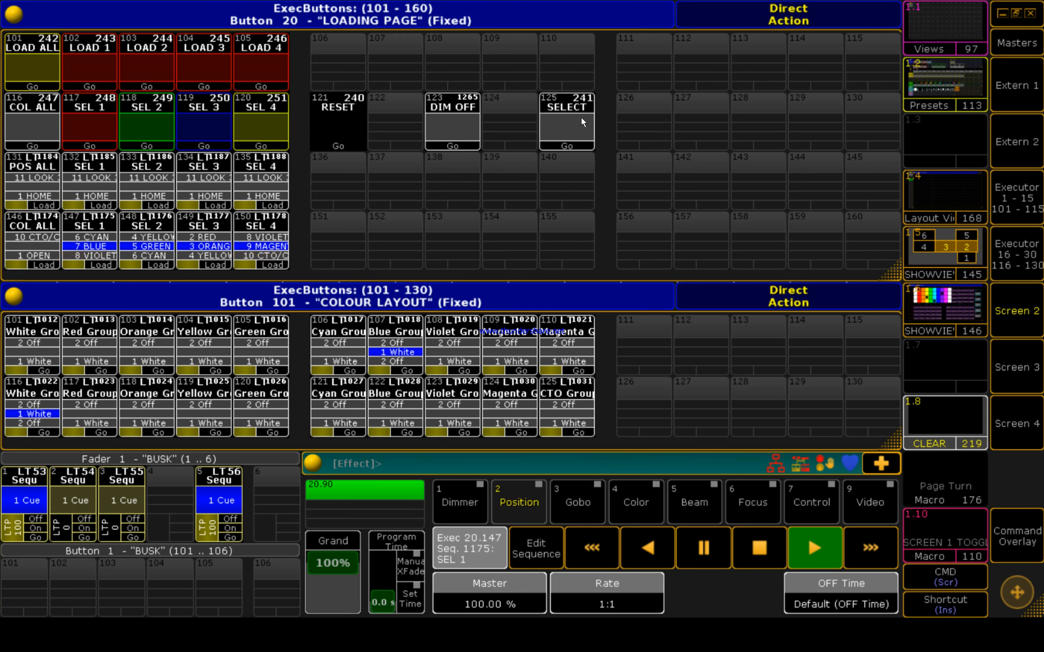
Step: Run the SELECT macro to select the preloaded SEL 1 and SEL 4 executors, fire them together with the master Go, and close the Master Section
left_click(571, 120)
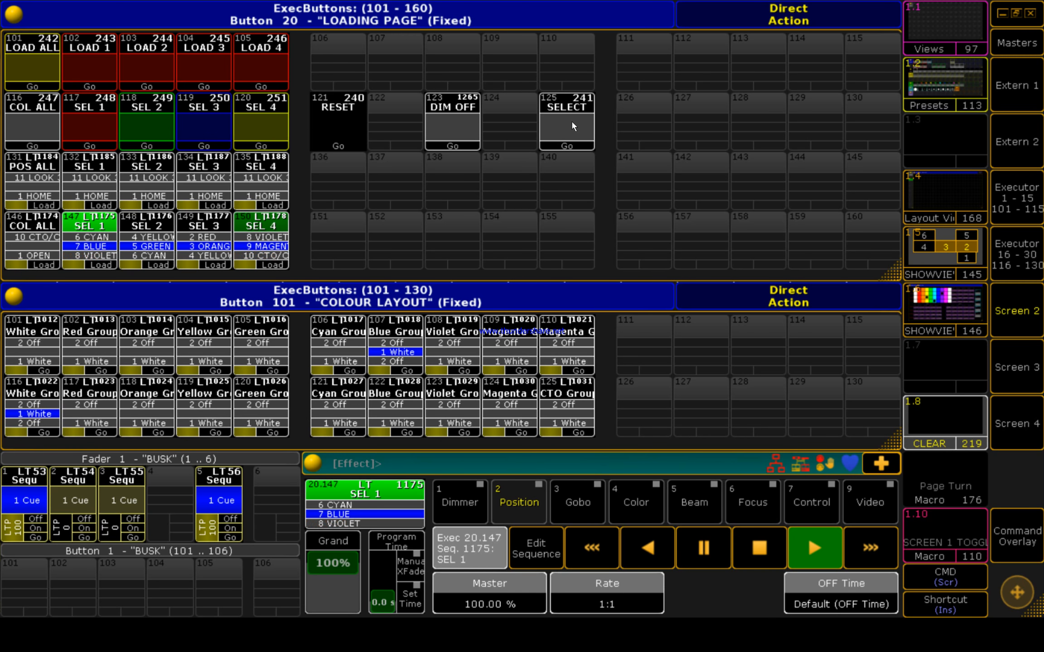
left_click(1001, 45)
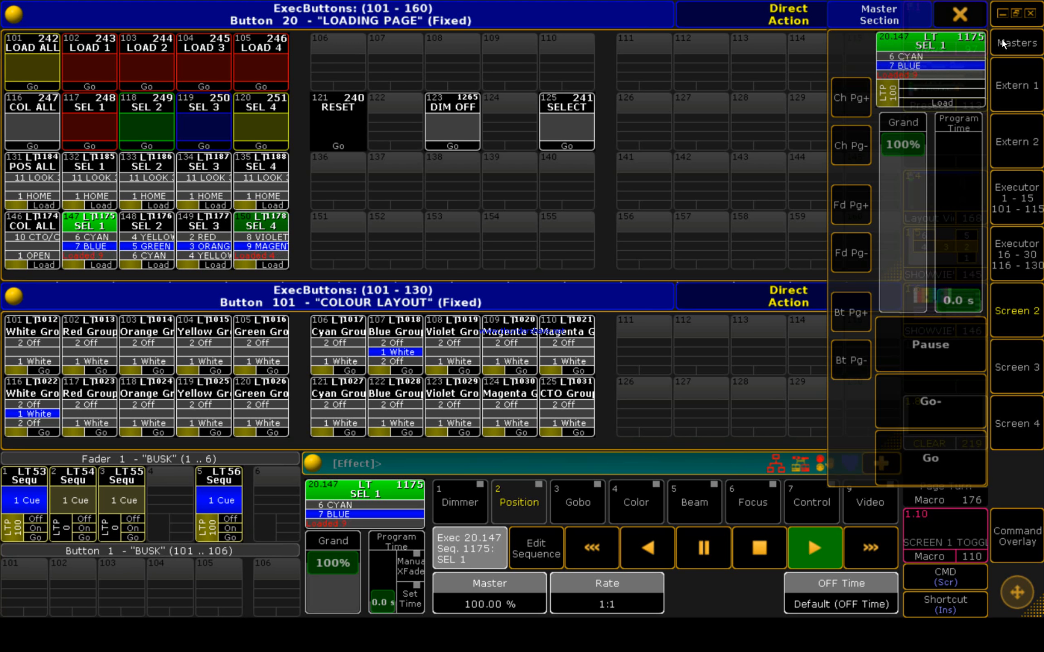
left_click(956, 465)
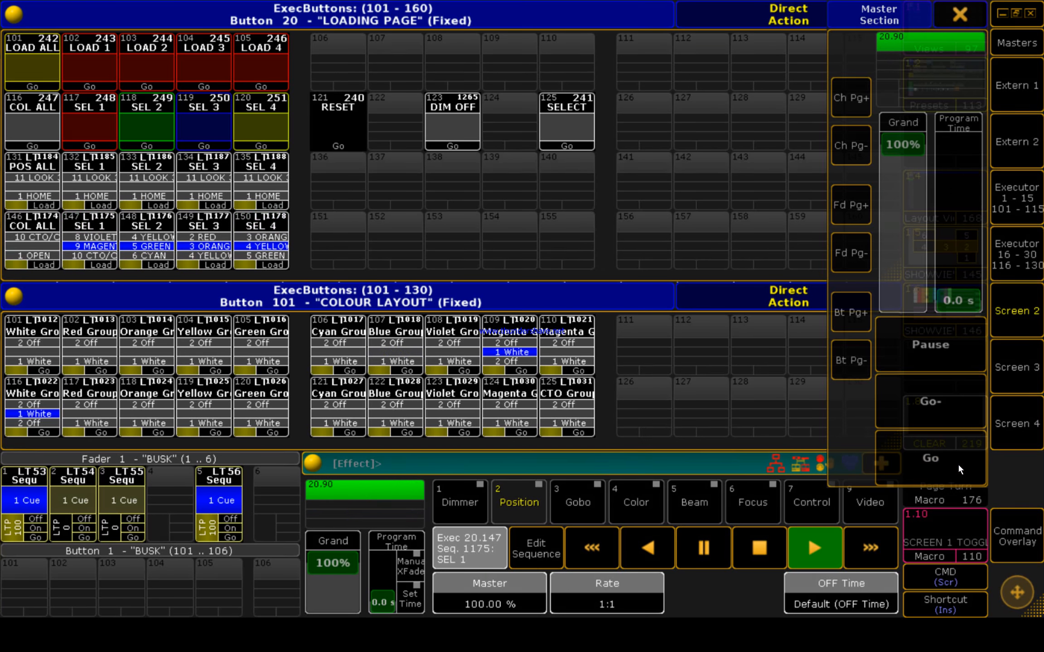
left_click(948, 10)
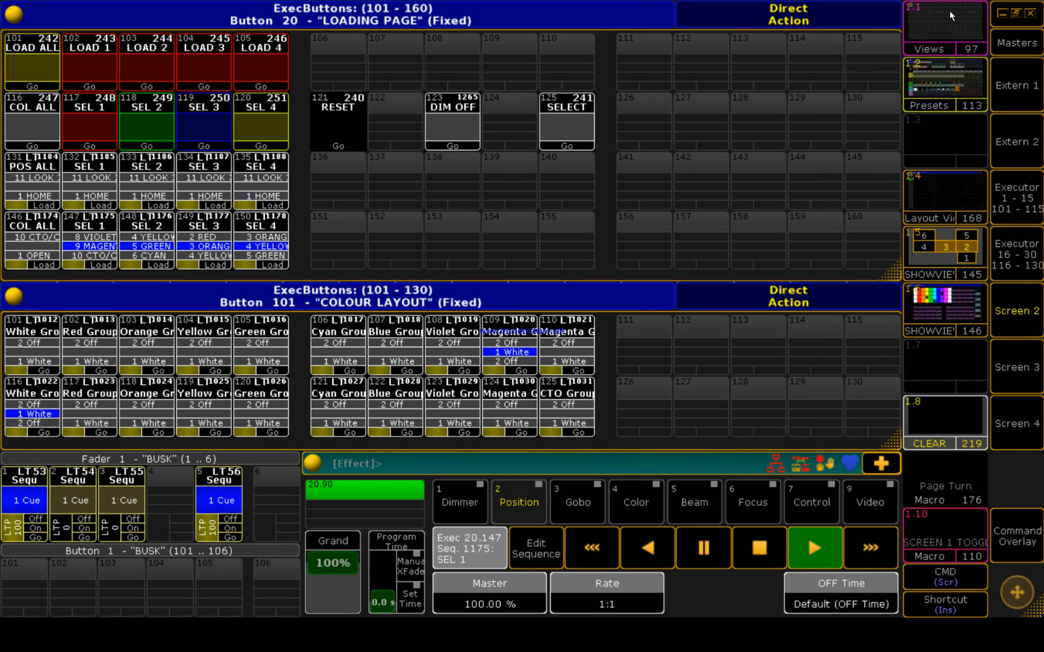
Step: Show the Presets view with the fixture groups and colour presets, and toggle Screen 2
left_click(943, 73)
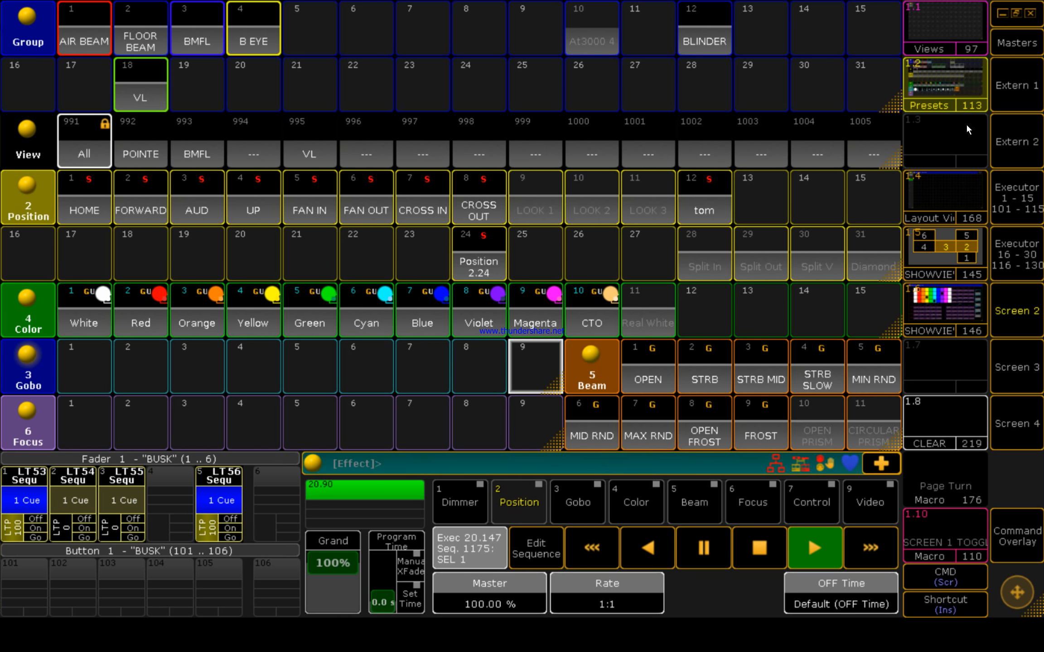
left_click(1019, 317)
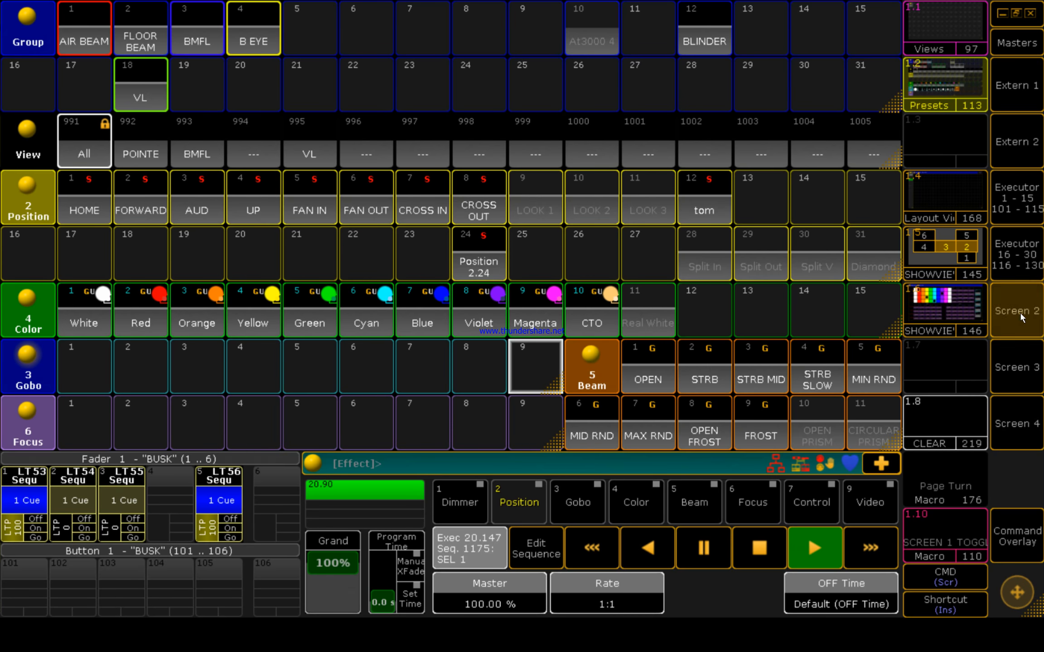